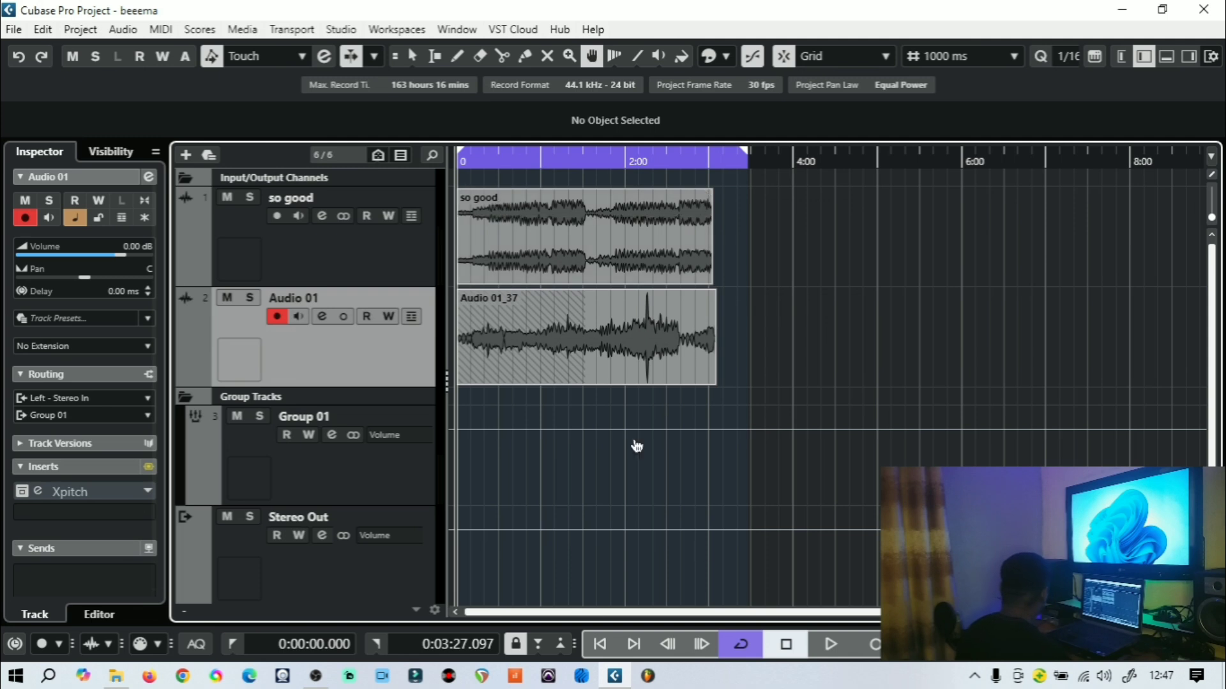
Play the project from the beginning to hear the beat and the unprocessed vocal, and stop playback
left_click(831, 647)
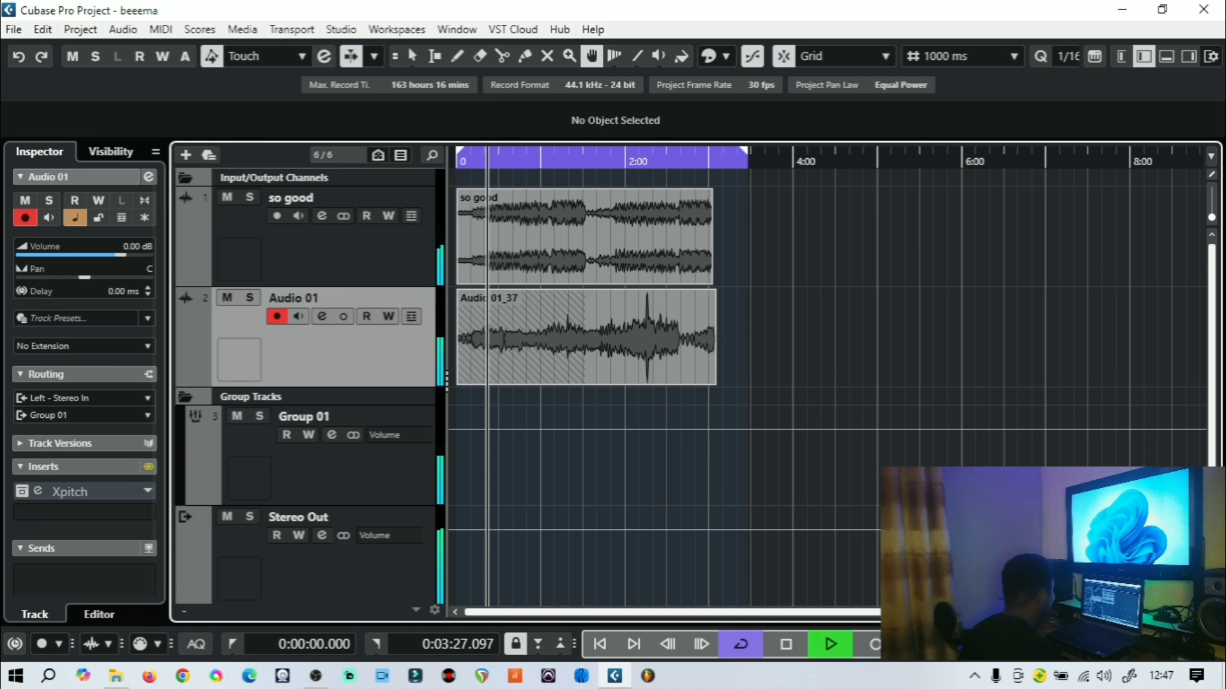
key("h")
key("h")
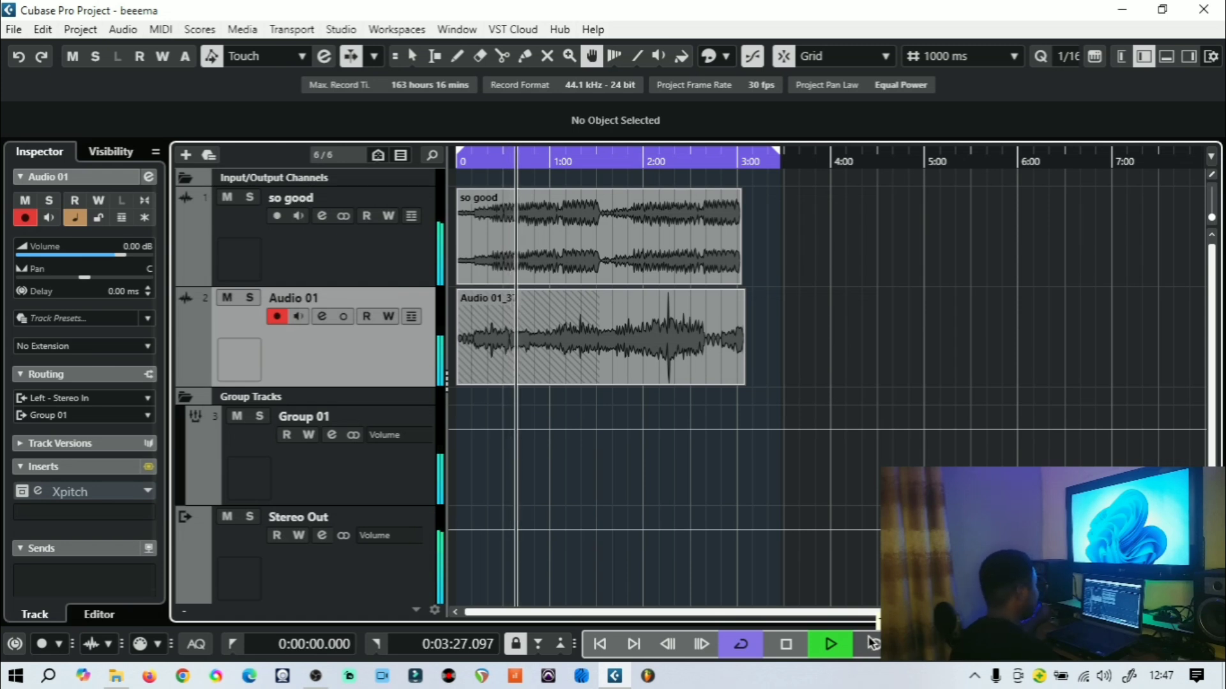
left_click(789, 647)
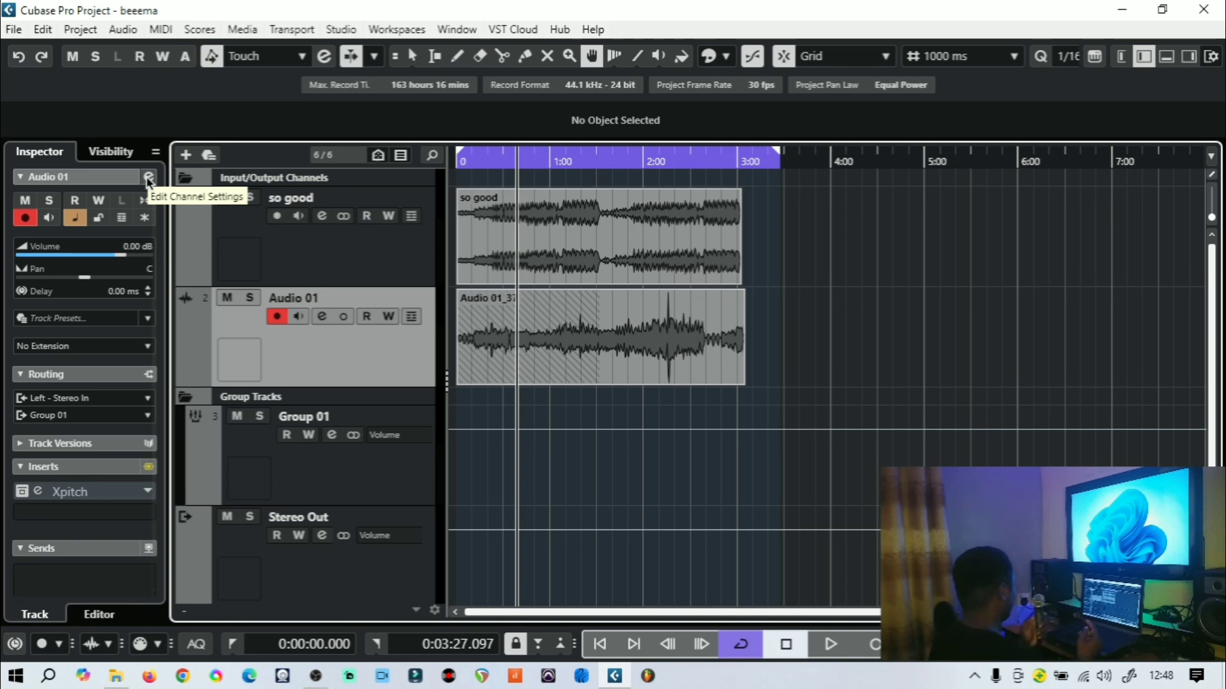
Disarm recording on the Audio 01 track, and activate and open its Xpitch insert
left_click(276, 316)
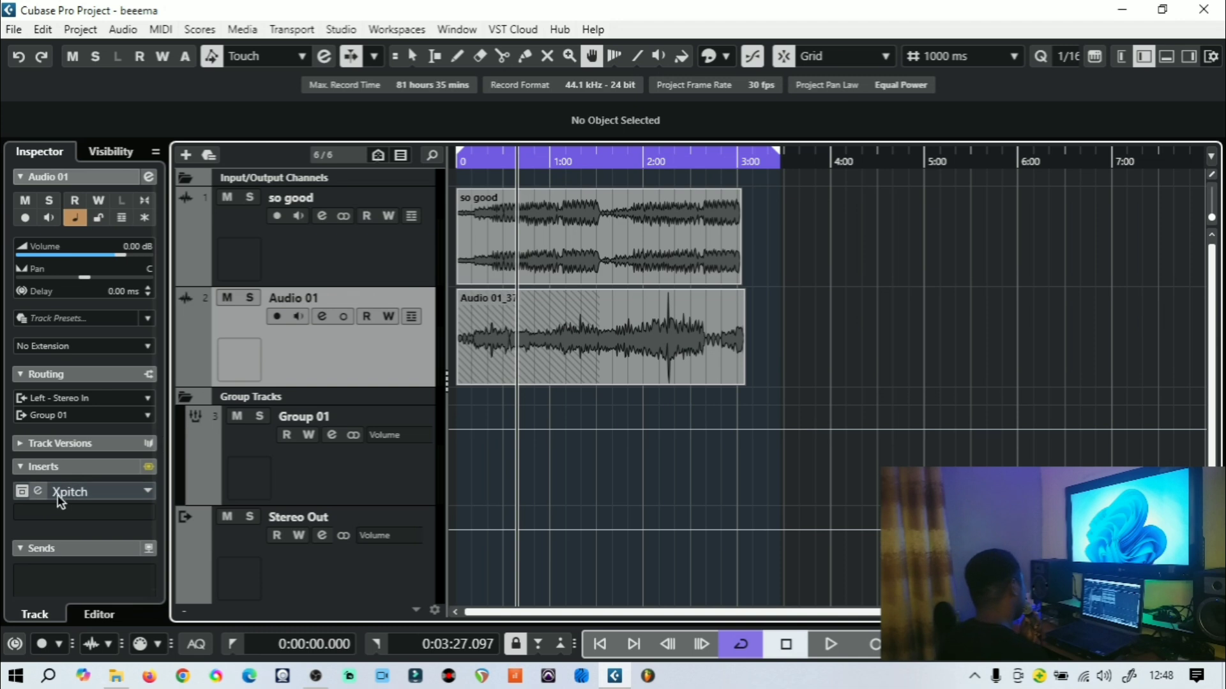
left_click(38, 492)
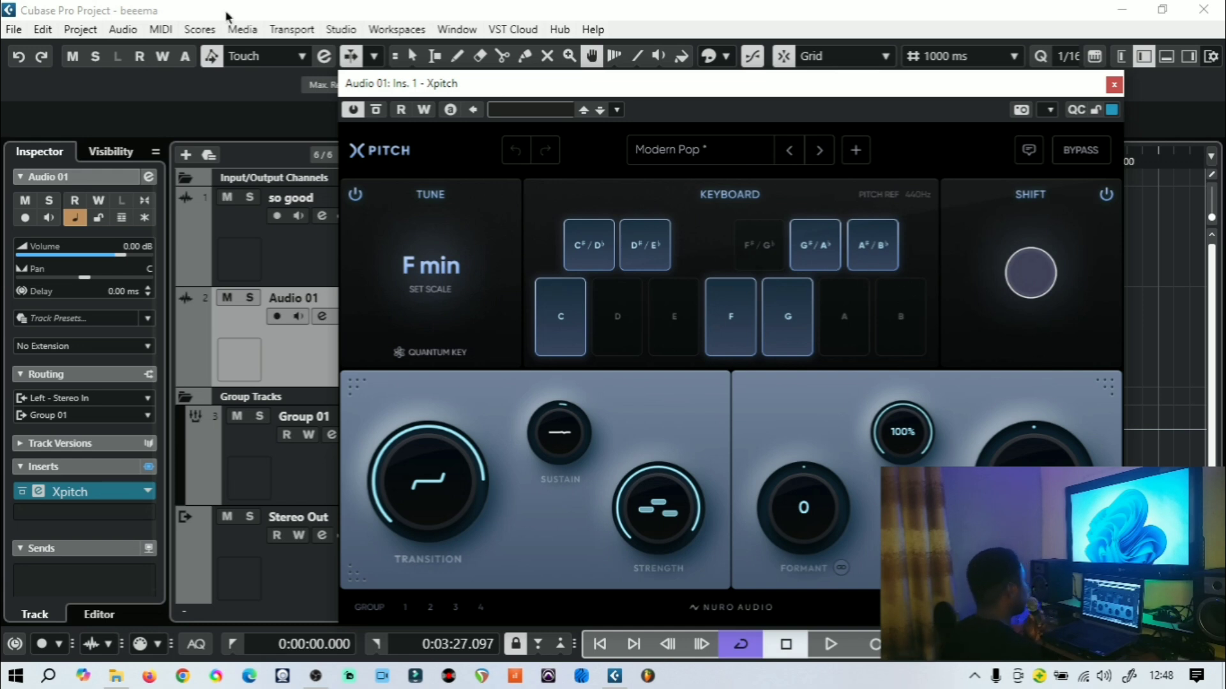
Review Xpitch's tune presets, F minor scale and pitch controls, and close the plugin window
mouse_move(857, 248)
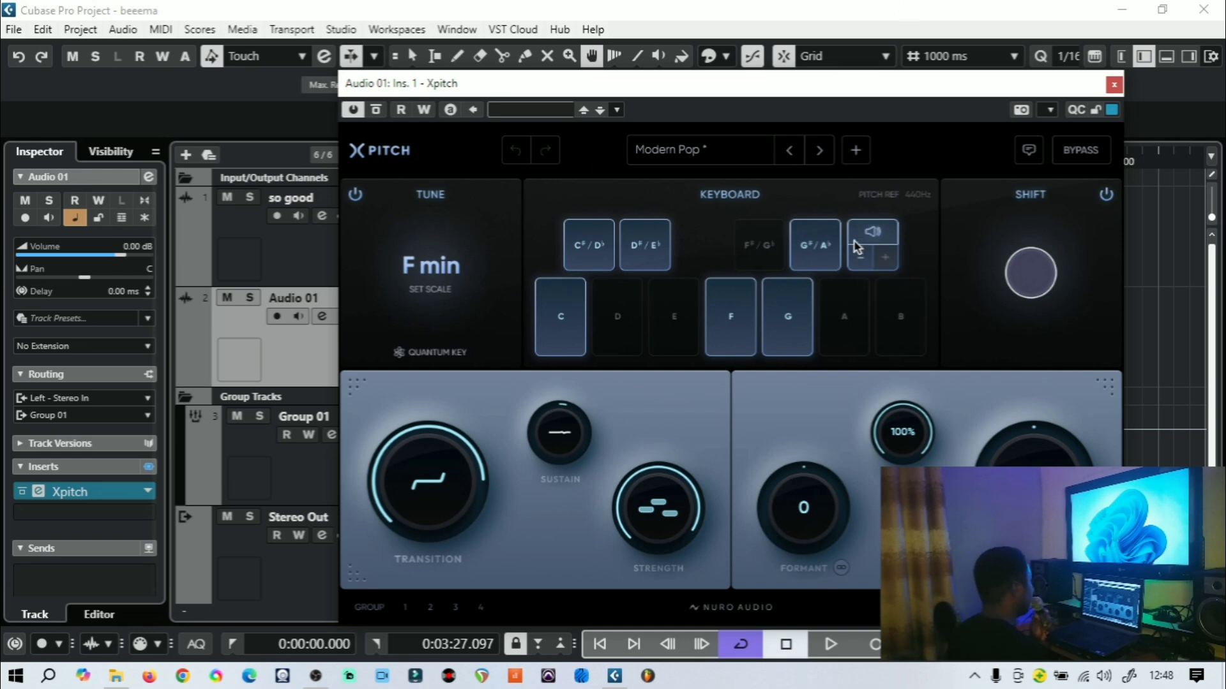
left_click(680, 149)
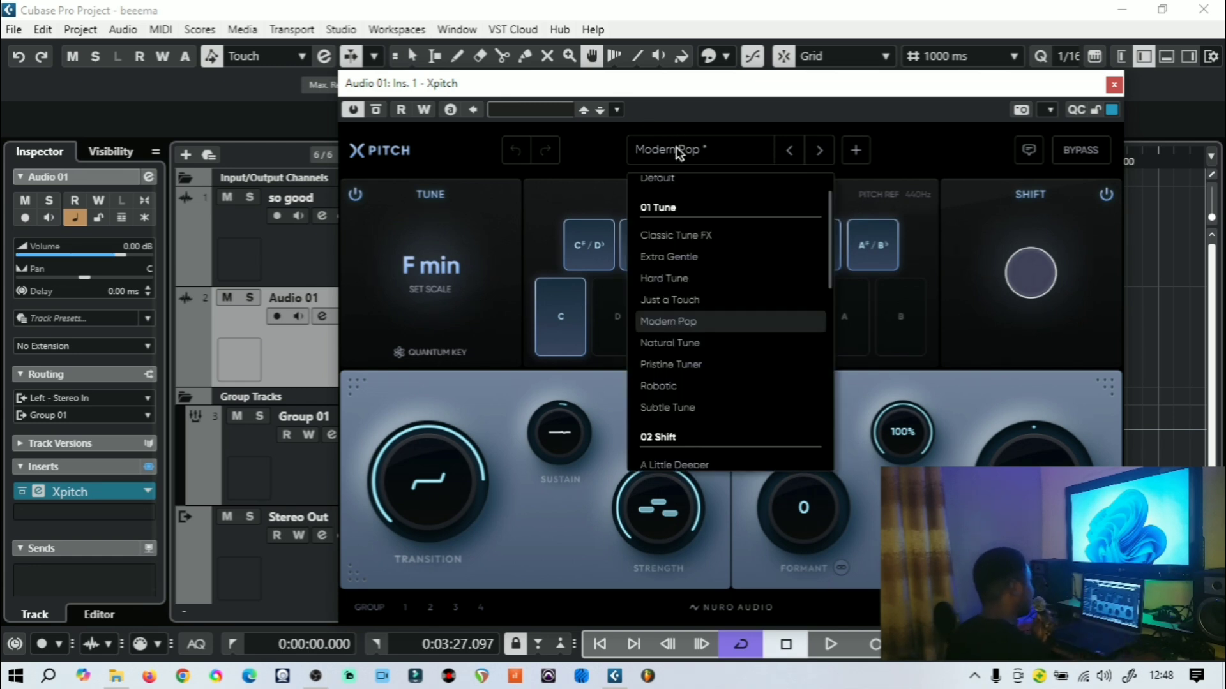
left_click(977, 346)
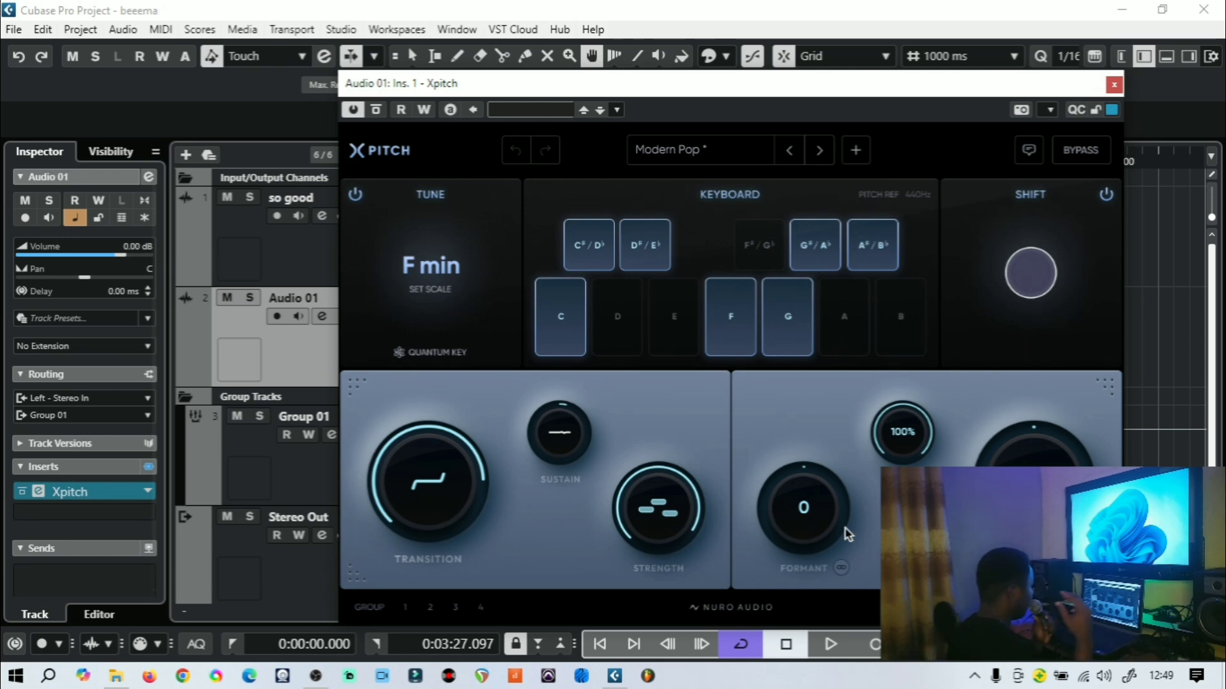
mouse_move(457, 297)
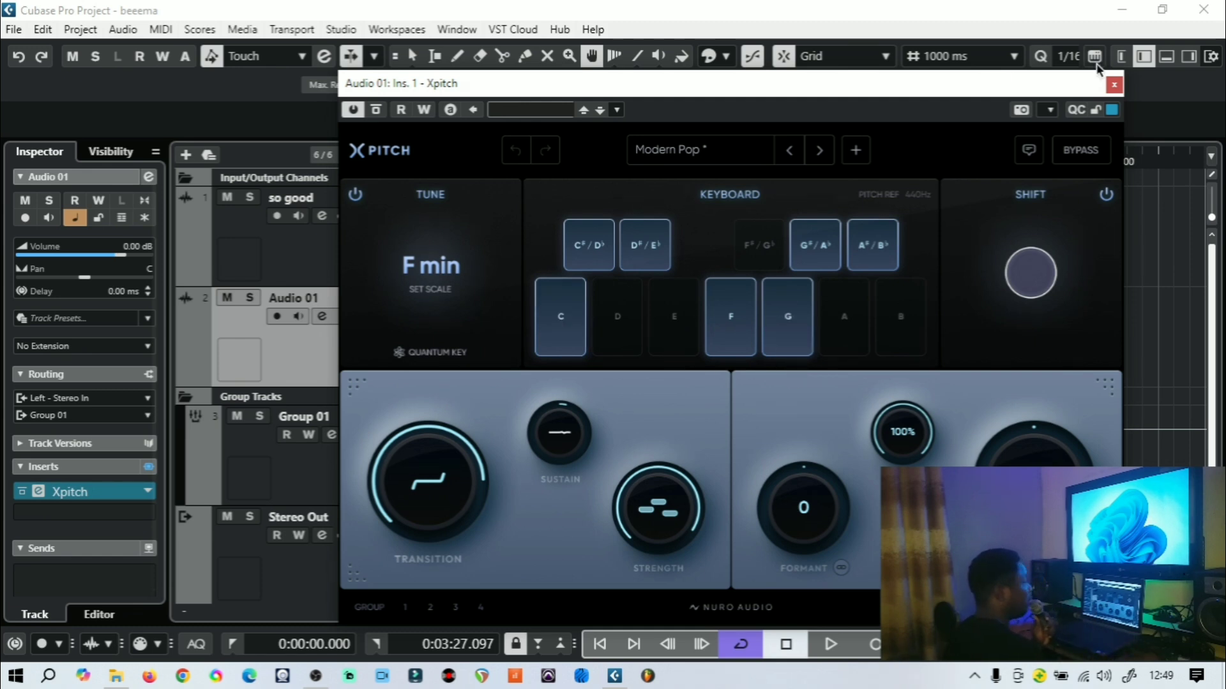
left_click_drag(965, 88, 919, 82)
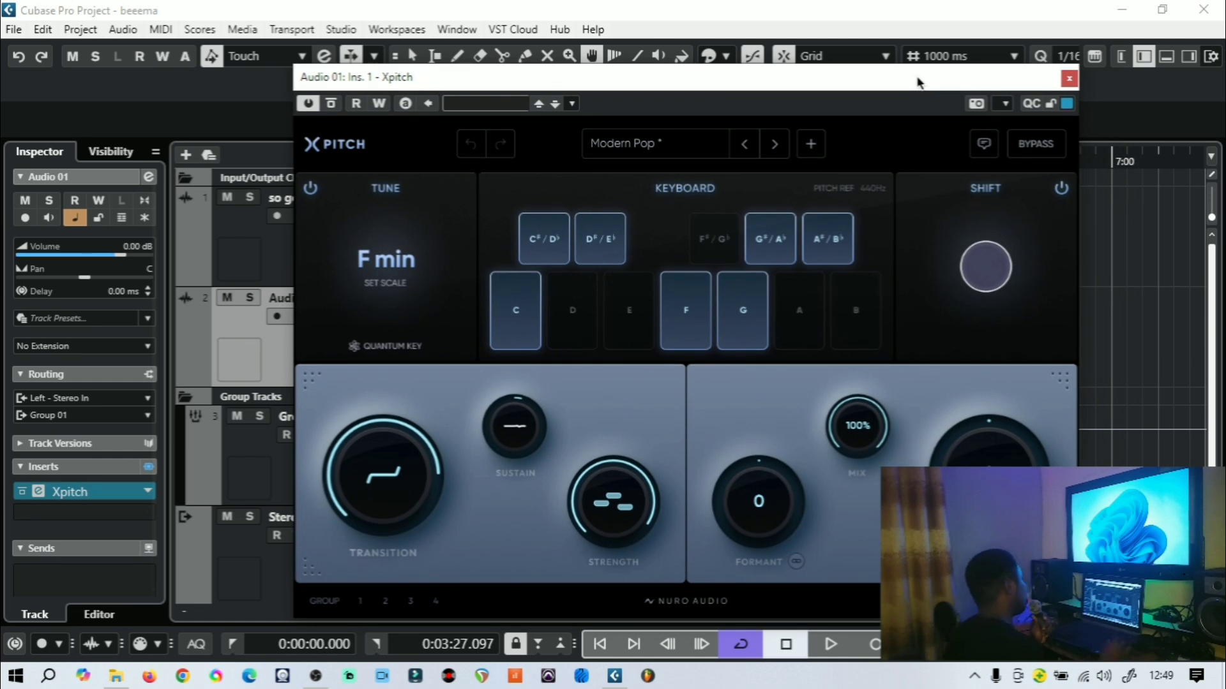
left_click_drag(918, 81, 908, 87)
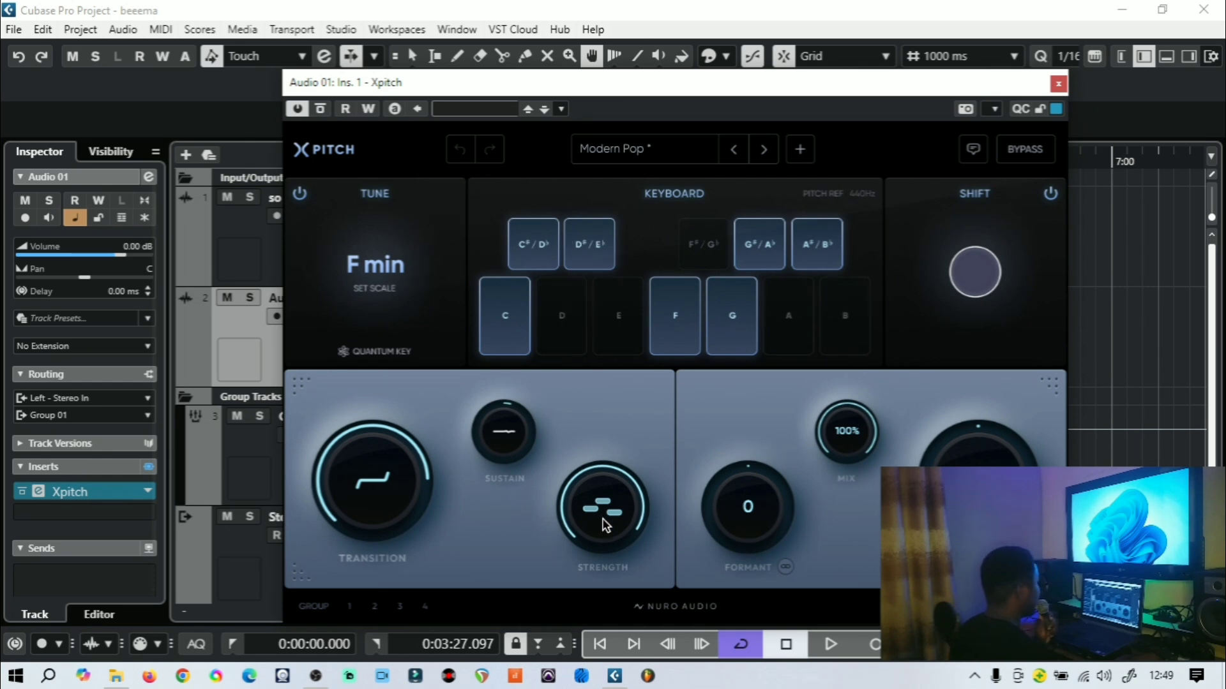
left_click(1057, 85)
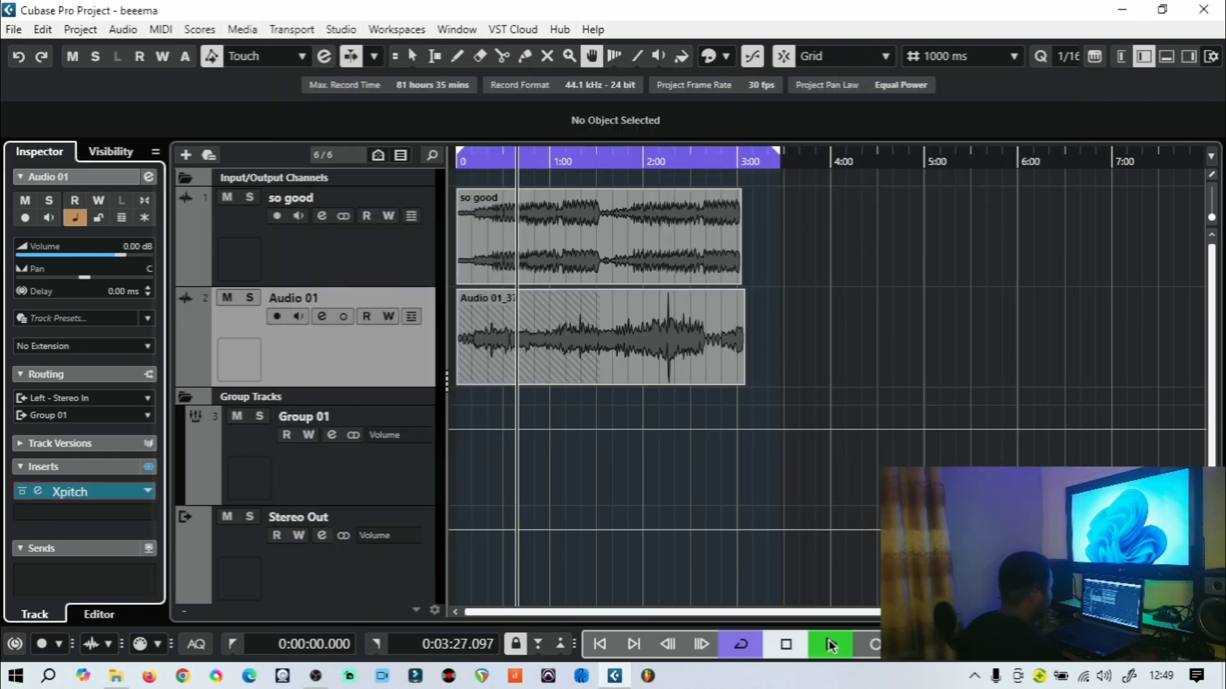
Play the song from the current position to hear the vocal with Xpitch active, and stop playback
key("space")
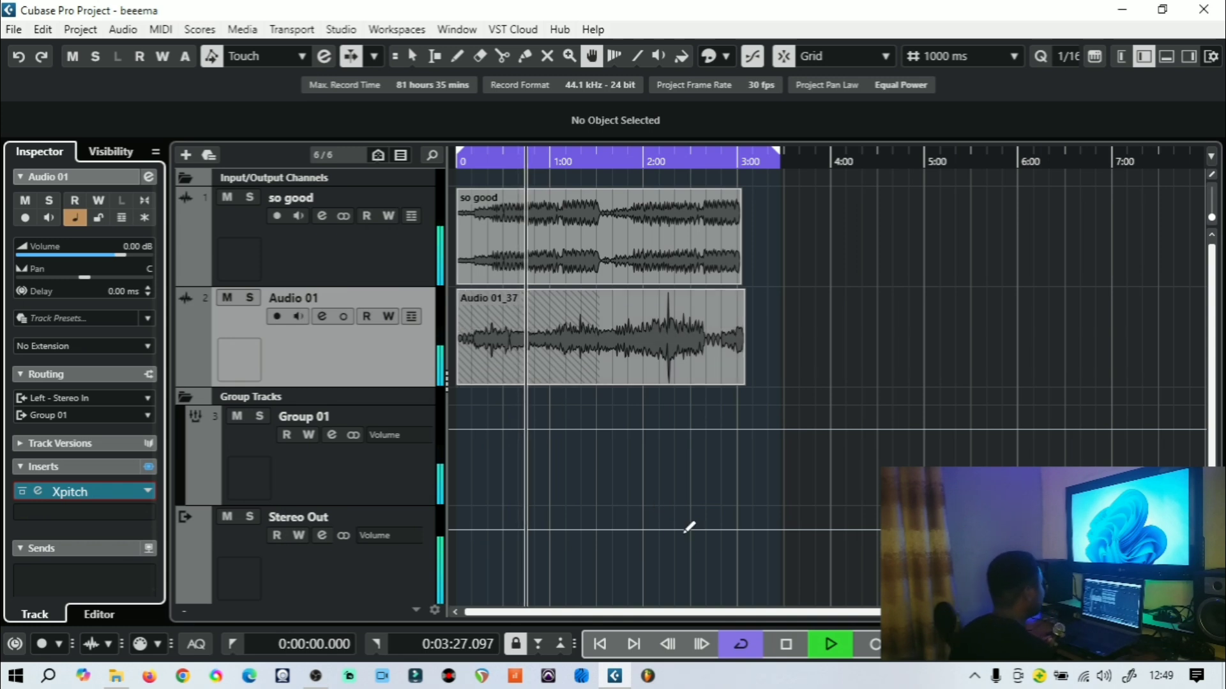
left_click(789, 644)
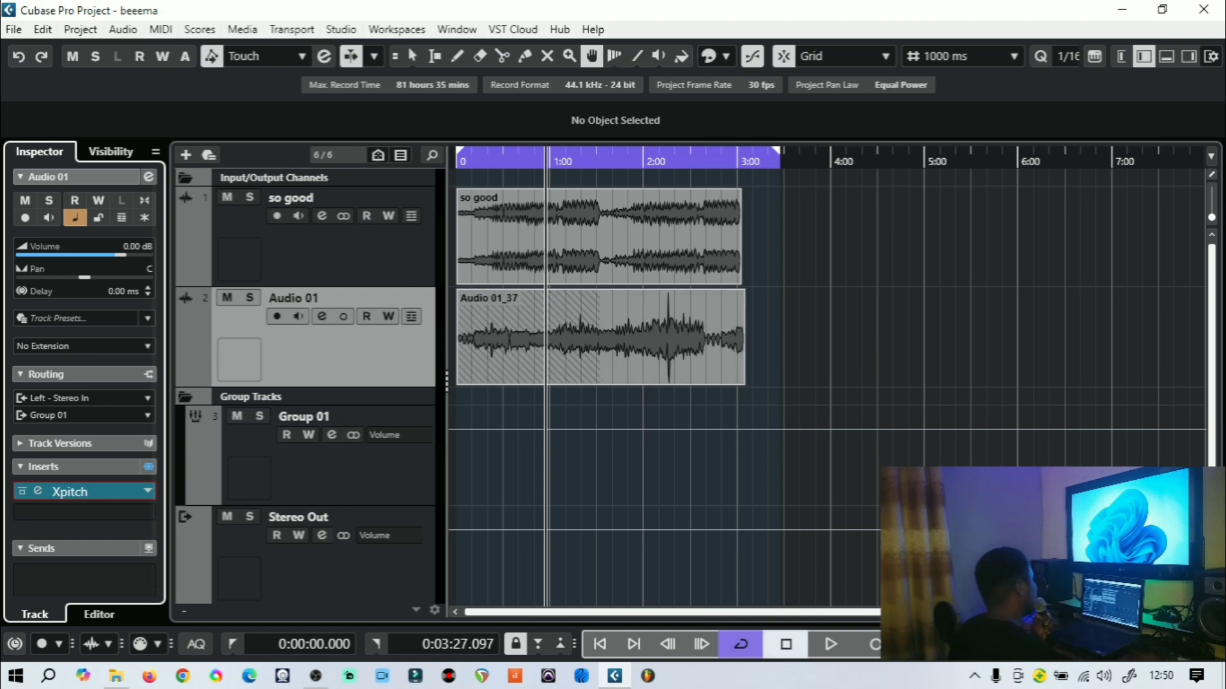
Select the Group 01 track, and activate and open its NS1 Stereo noise suppressor insert
left_click_drag(1144, 612, 1152, 612)
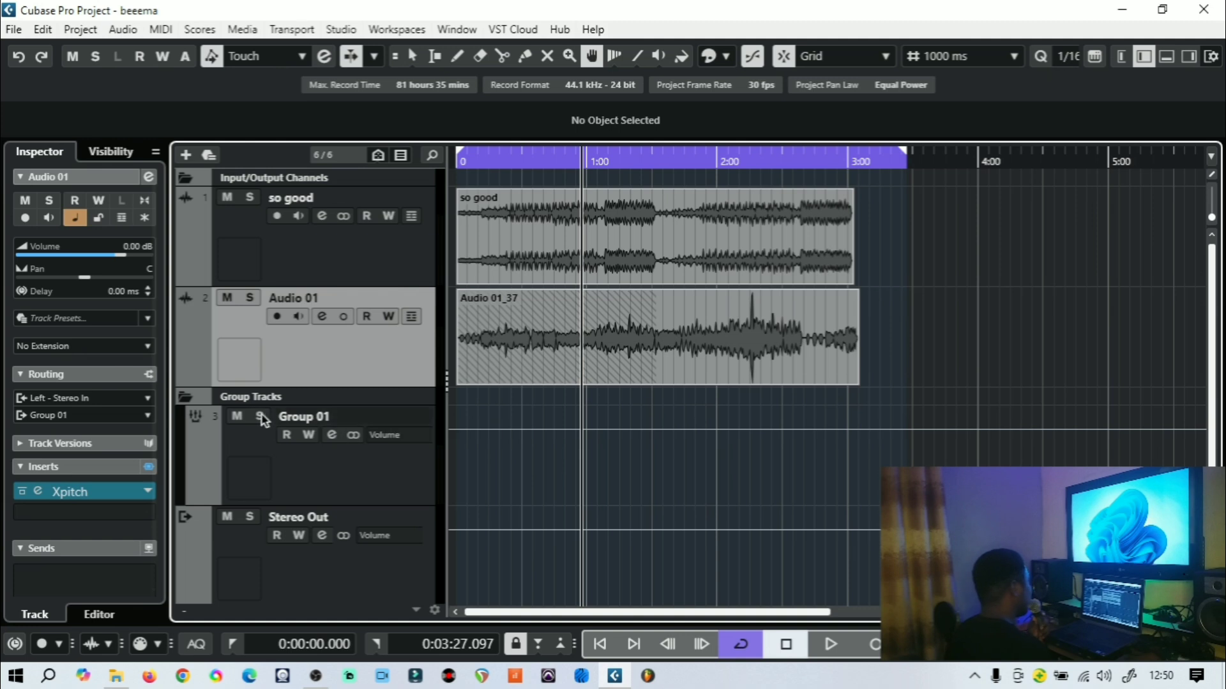
left_click_drag(589, 498, 597, 516)
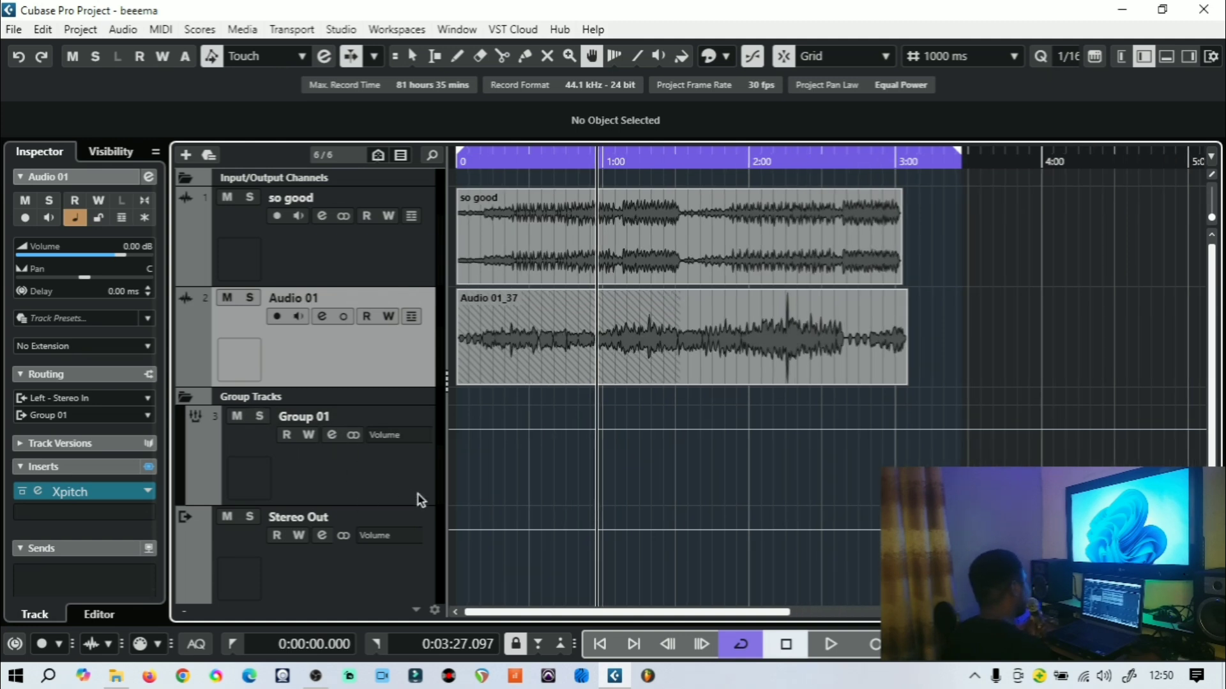
left_click(333, 470)
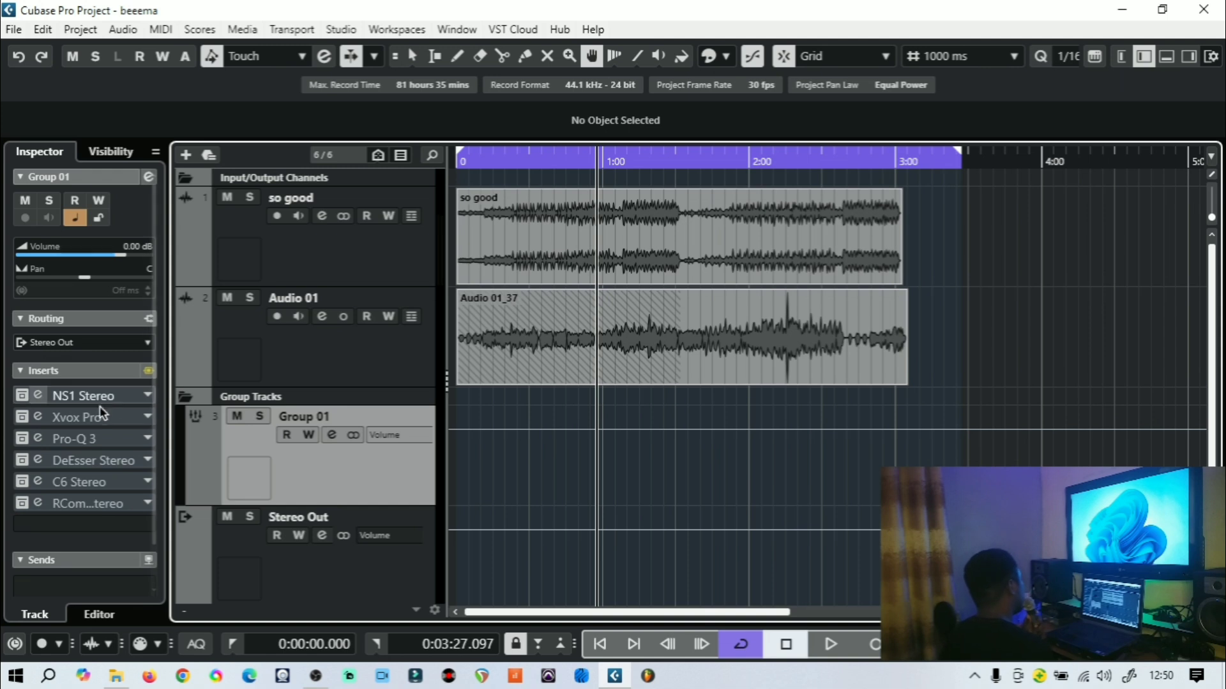
left_click(33, 394)
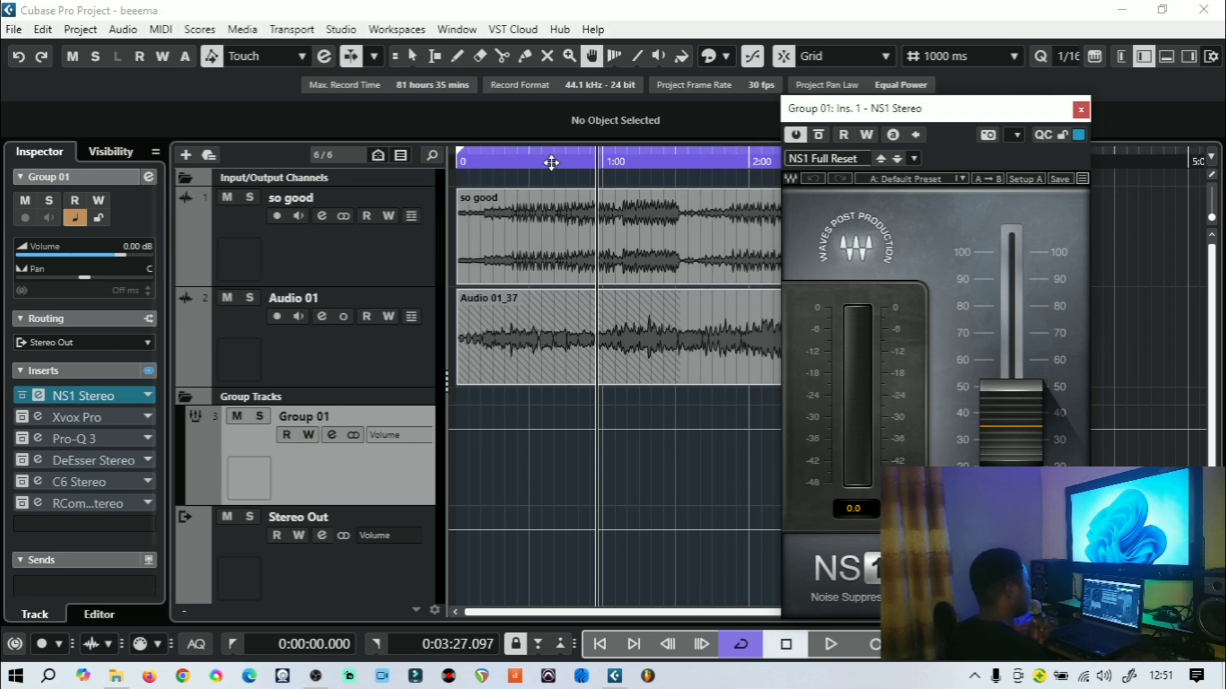
Audition NS1 on the vocal from about 0:27, briefly muting the so good track, and close the plugin window
left_click(522, 157)
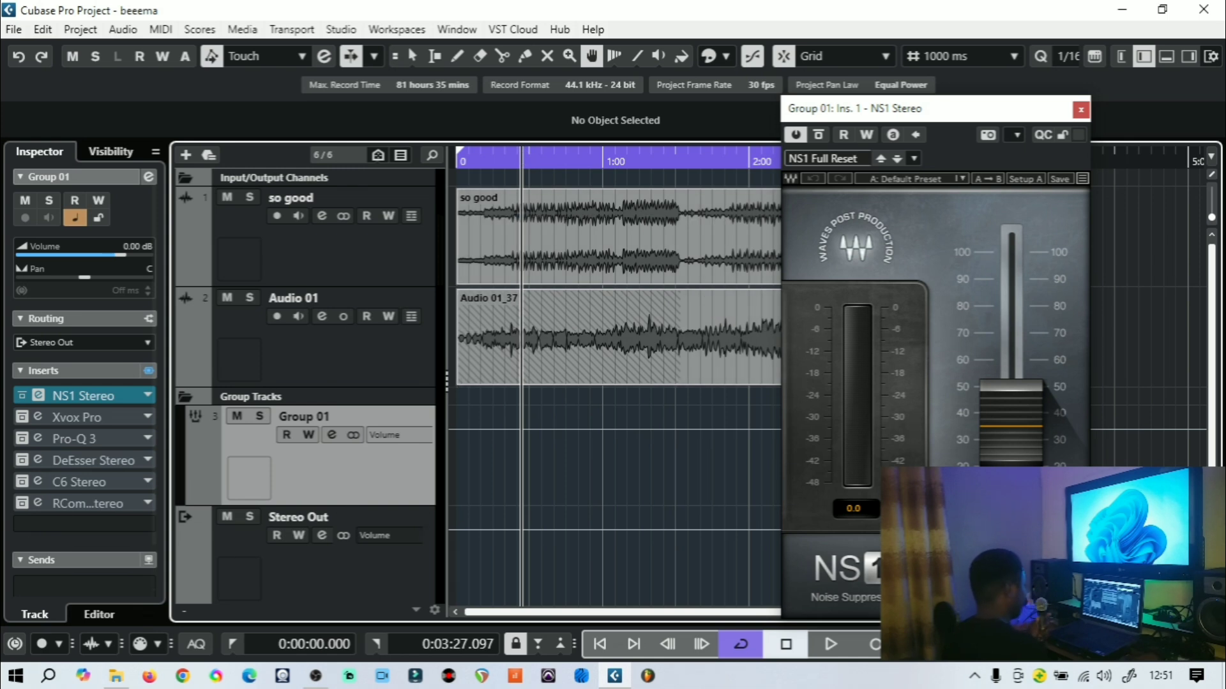
left_click(830, 645)
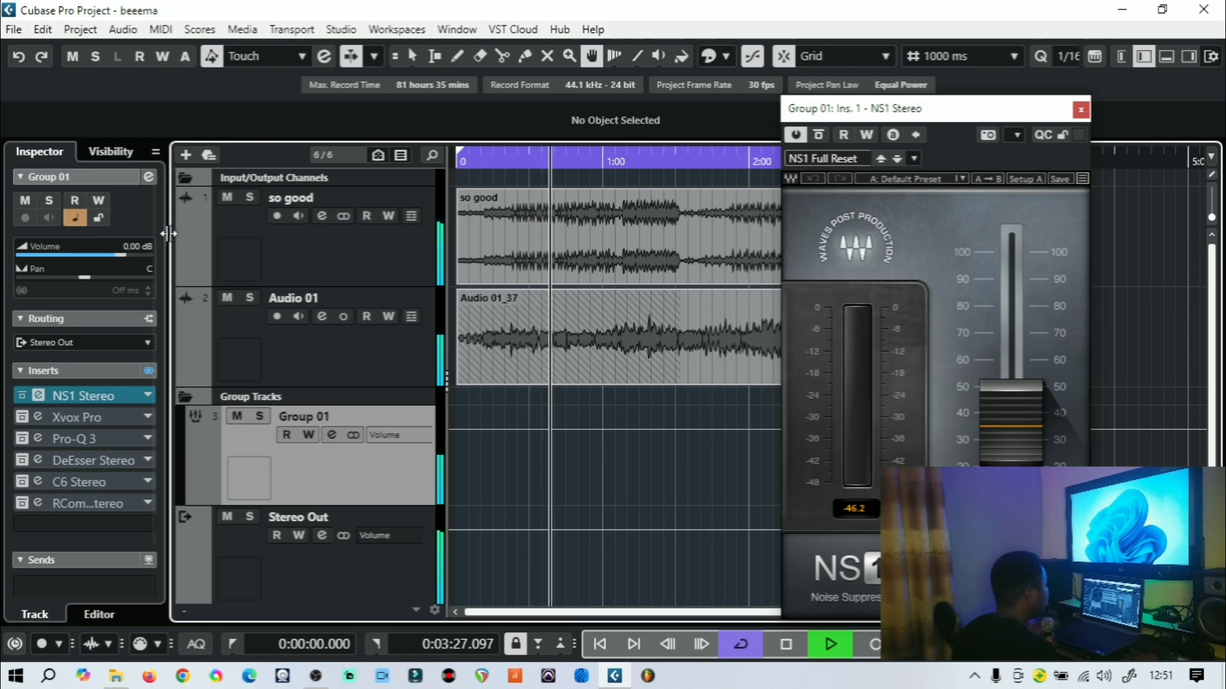
left_click(229, 205)
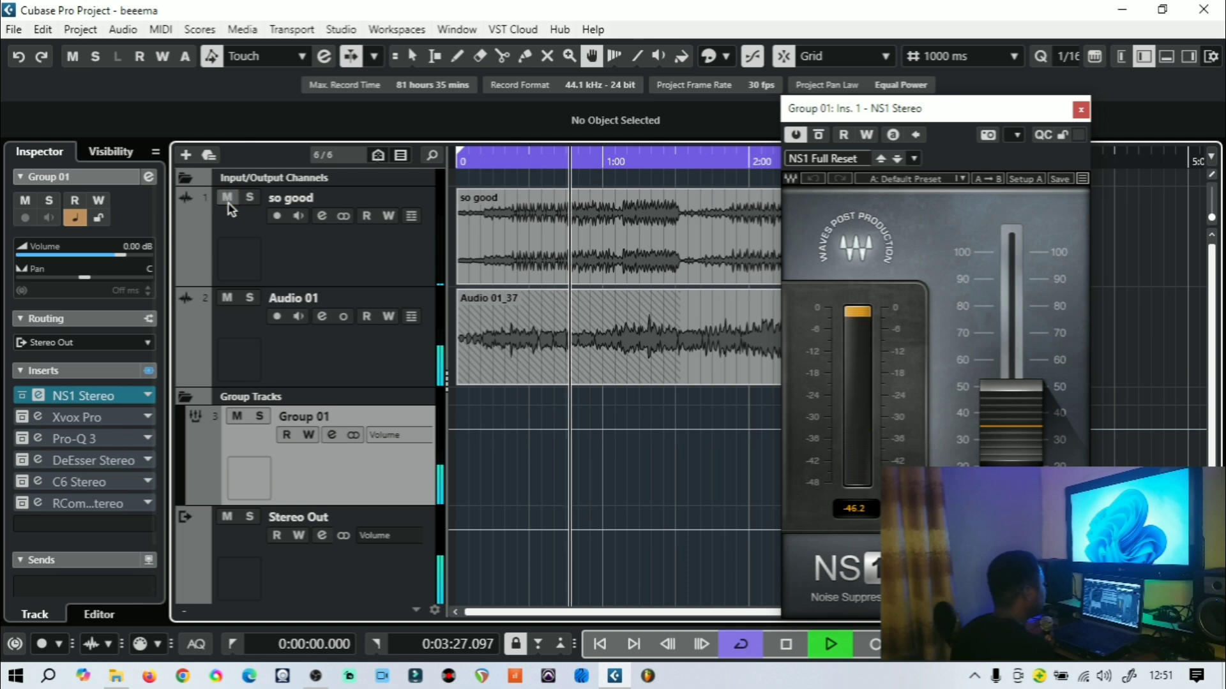
left_click(228, 204)
left_click(786, 646)
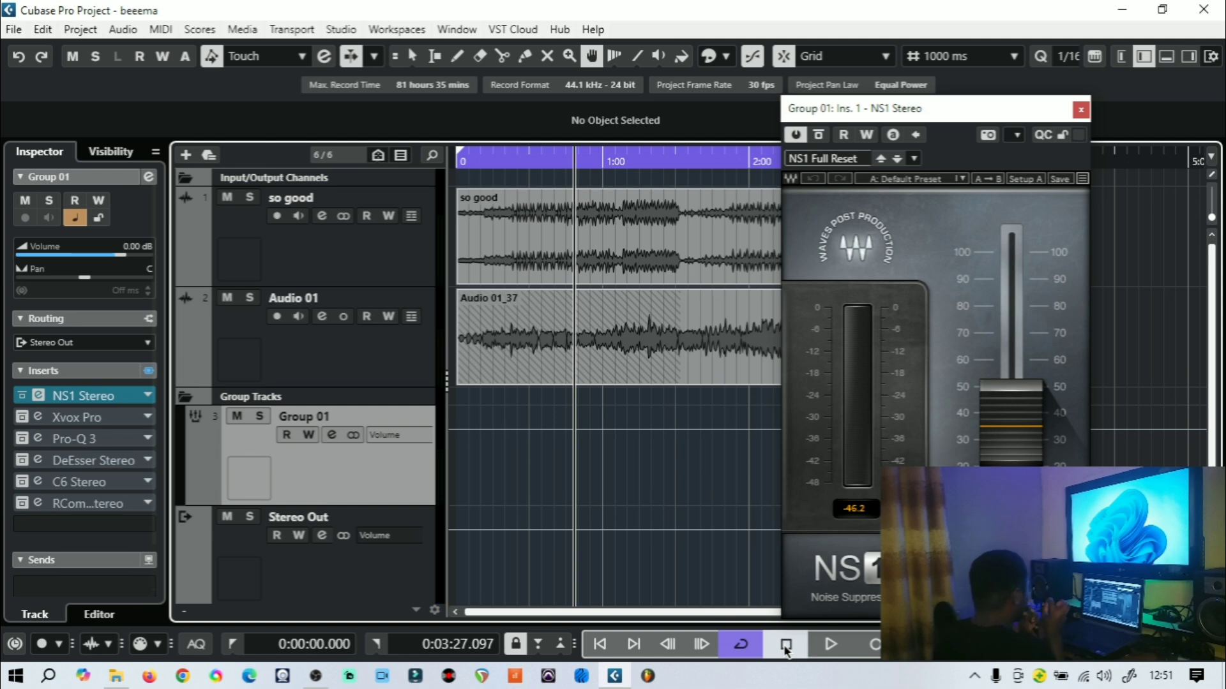
left_click(1079, 112)
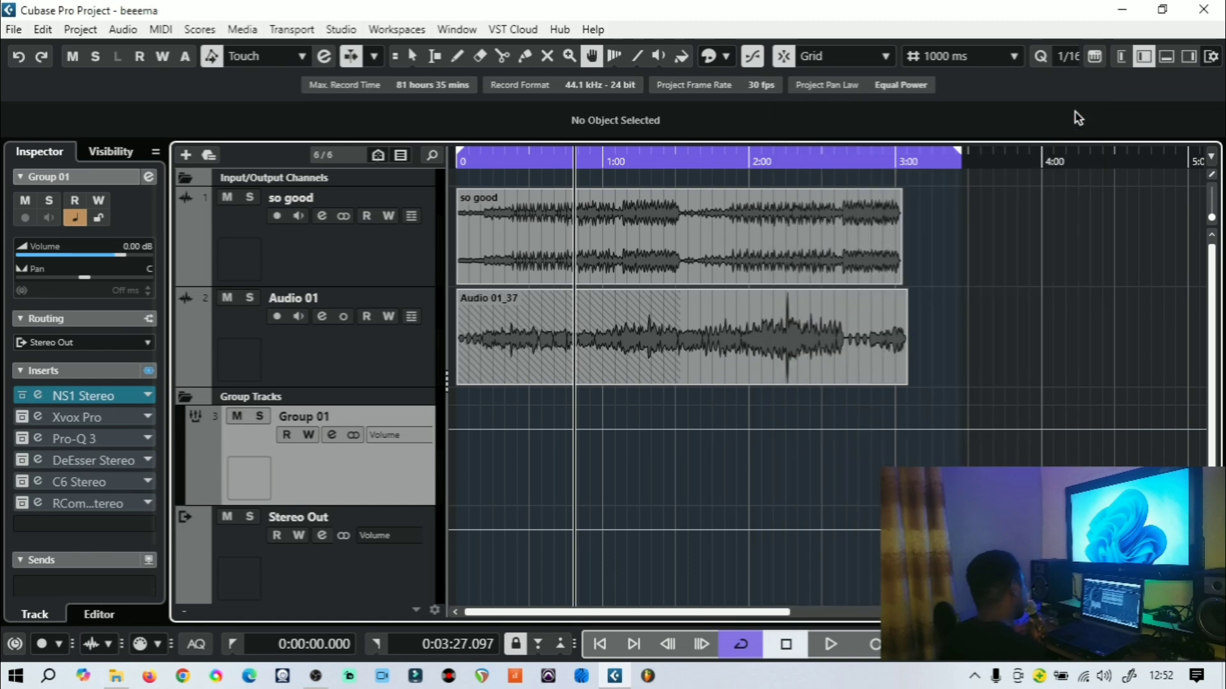
Activate the Xvox Pro insert on Group 01, and review its settings and factory preset list around Classic Vocal Strip
left_click(22, 418)
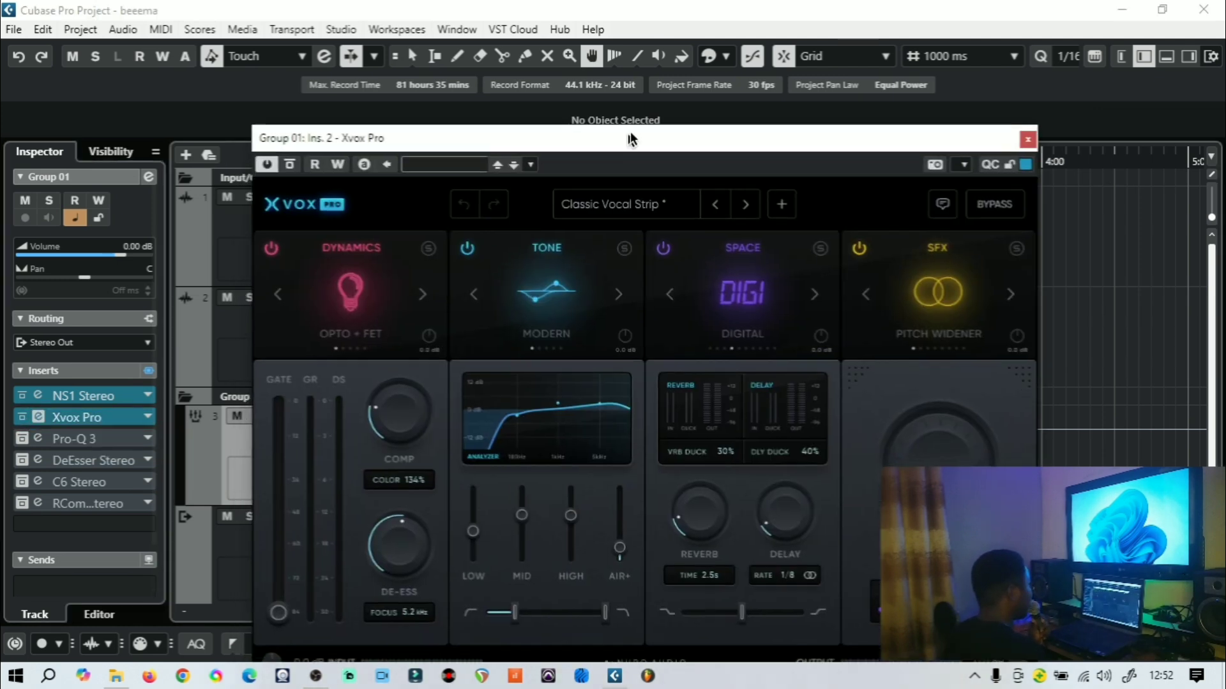
left_click_drag(630, 135, 471, 63)
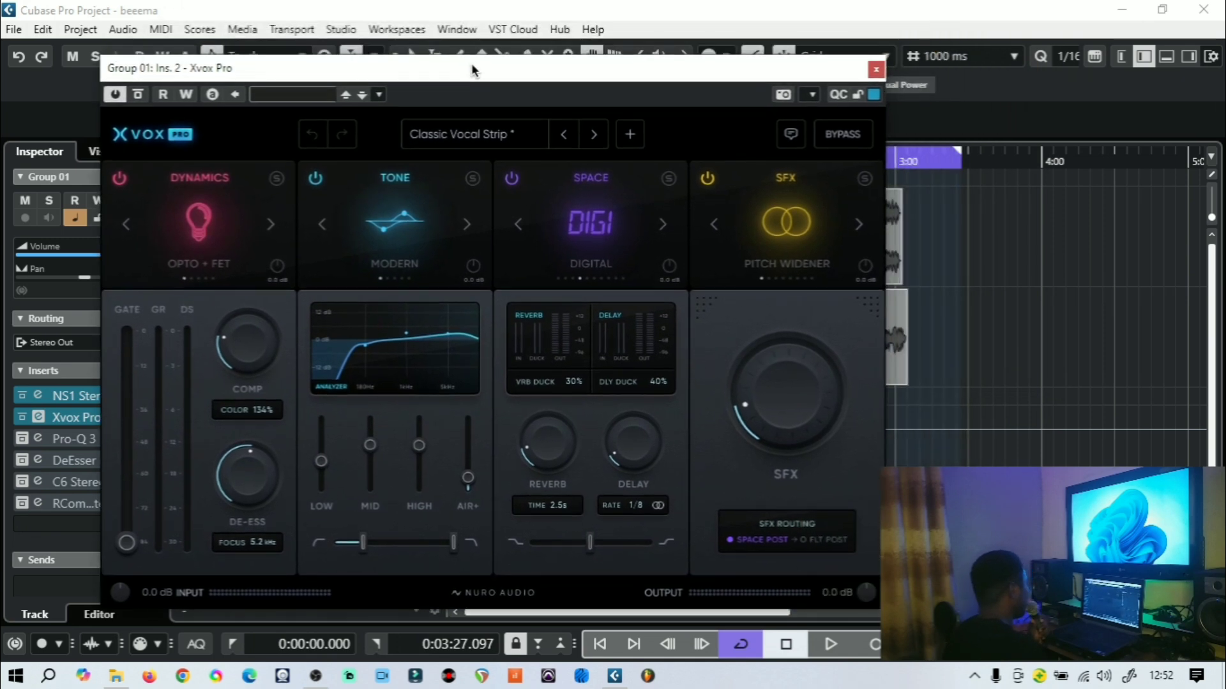
left_click(460, 137)
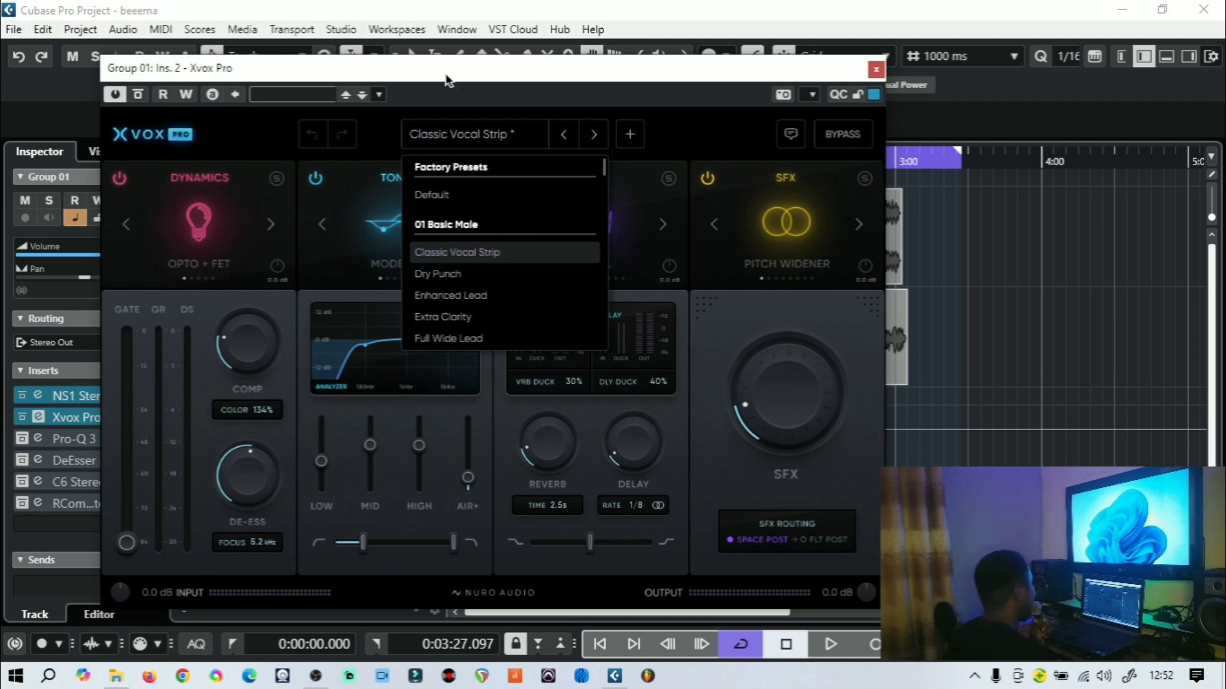
left_click(696, 452)
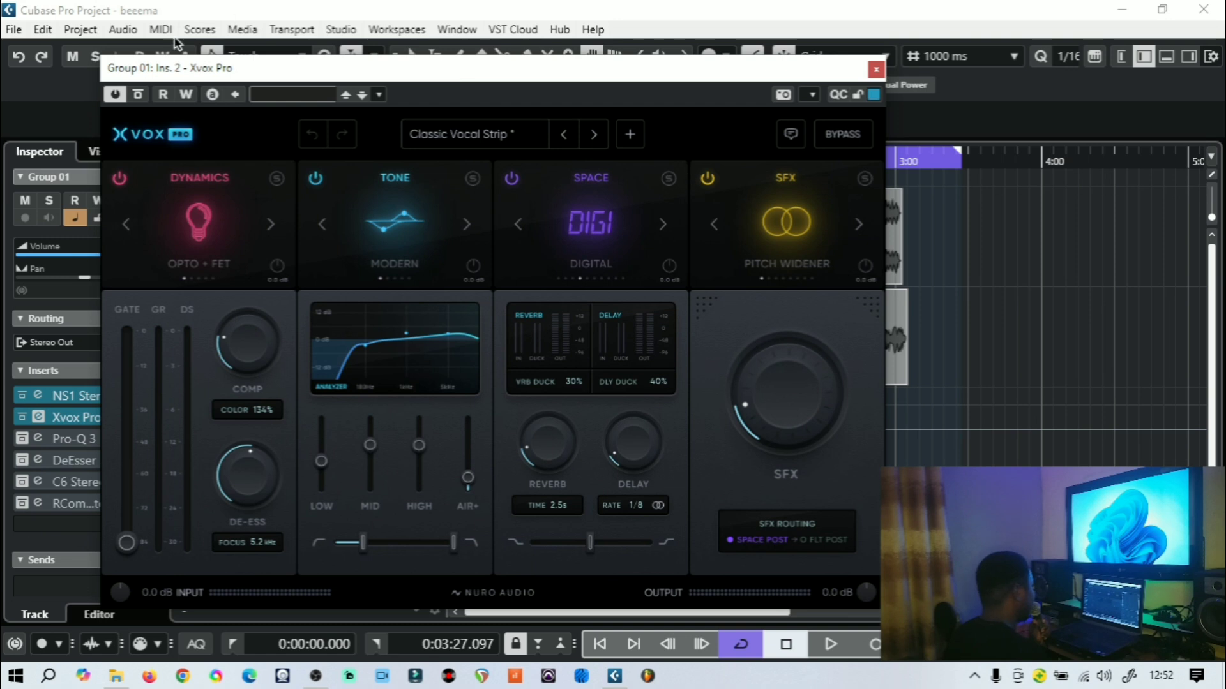
left_click_drag(182, 70, 543, 99)
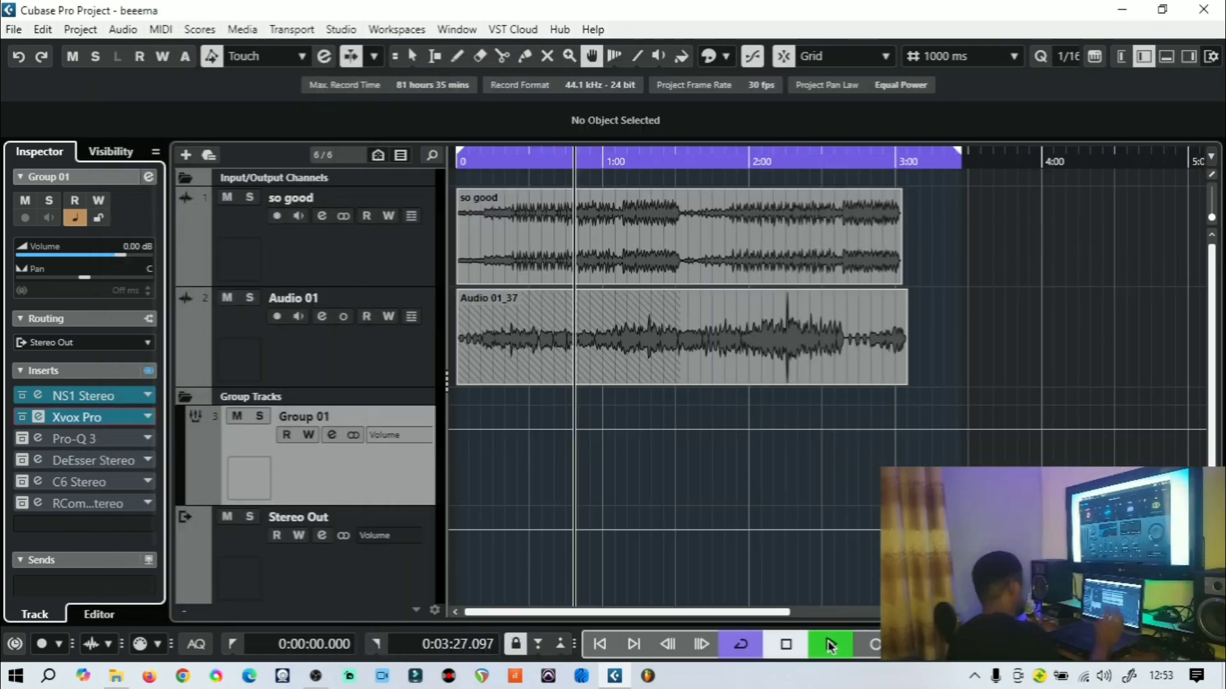
Play the song in two passes to compare the vocal with Xvox Pro switched off and on
left_click(830, 645)
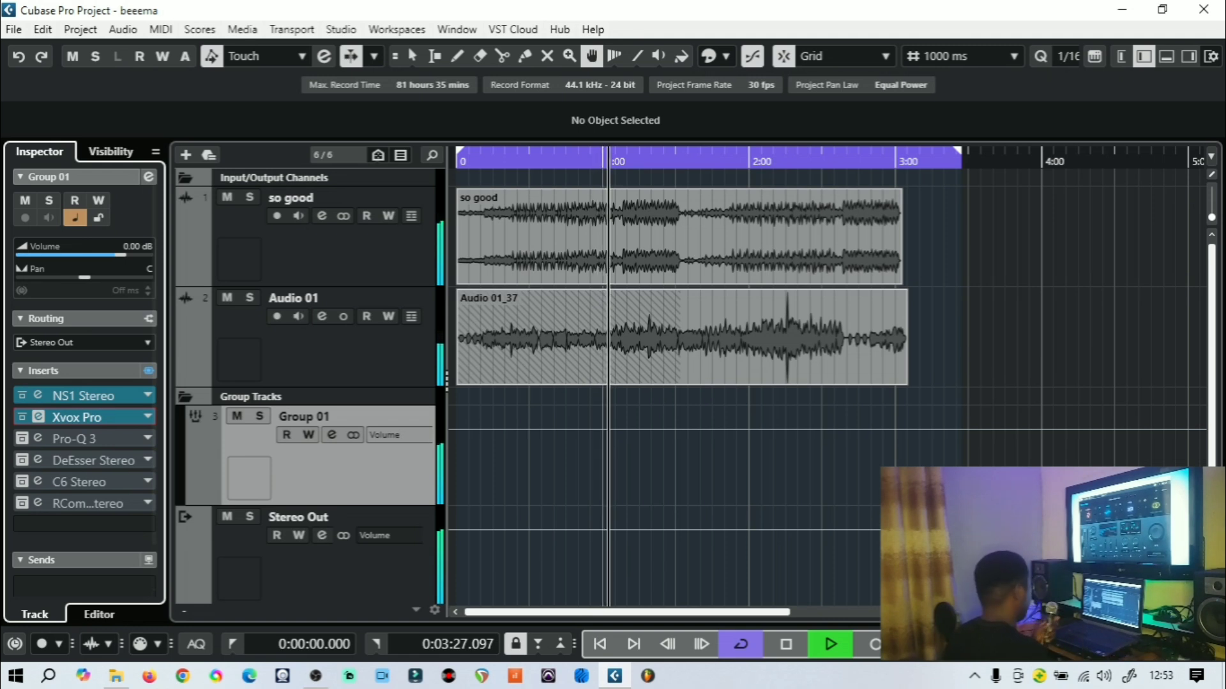
key("space")
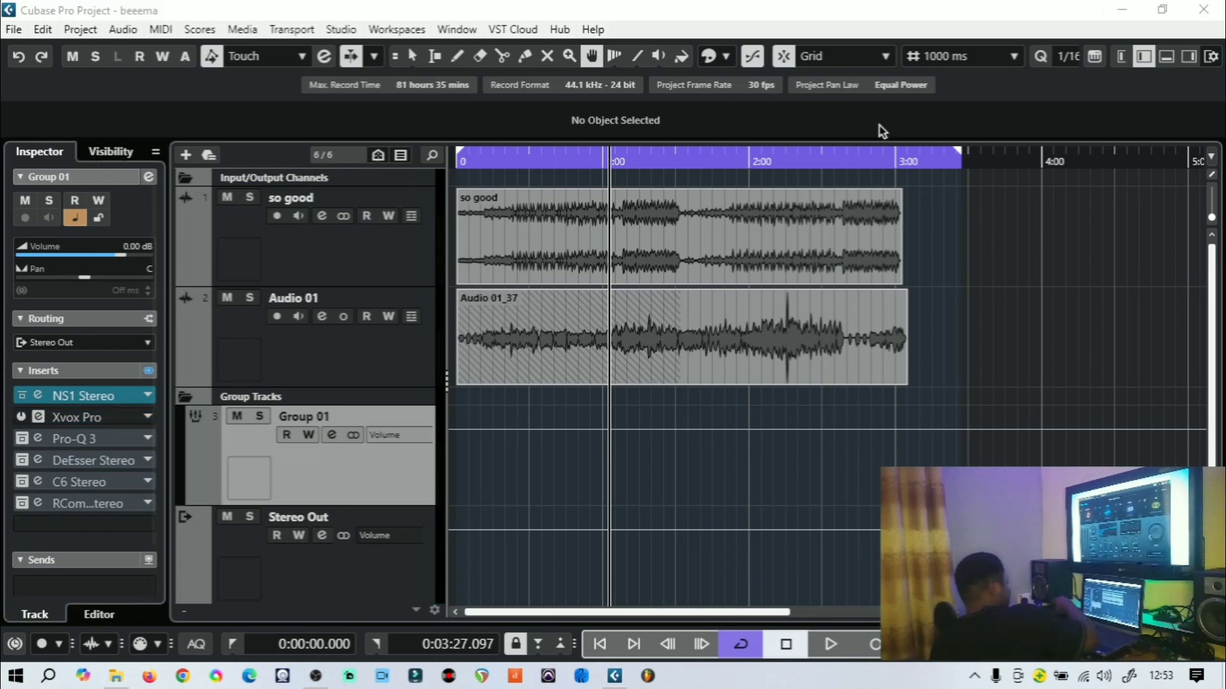
key("space")
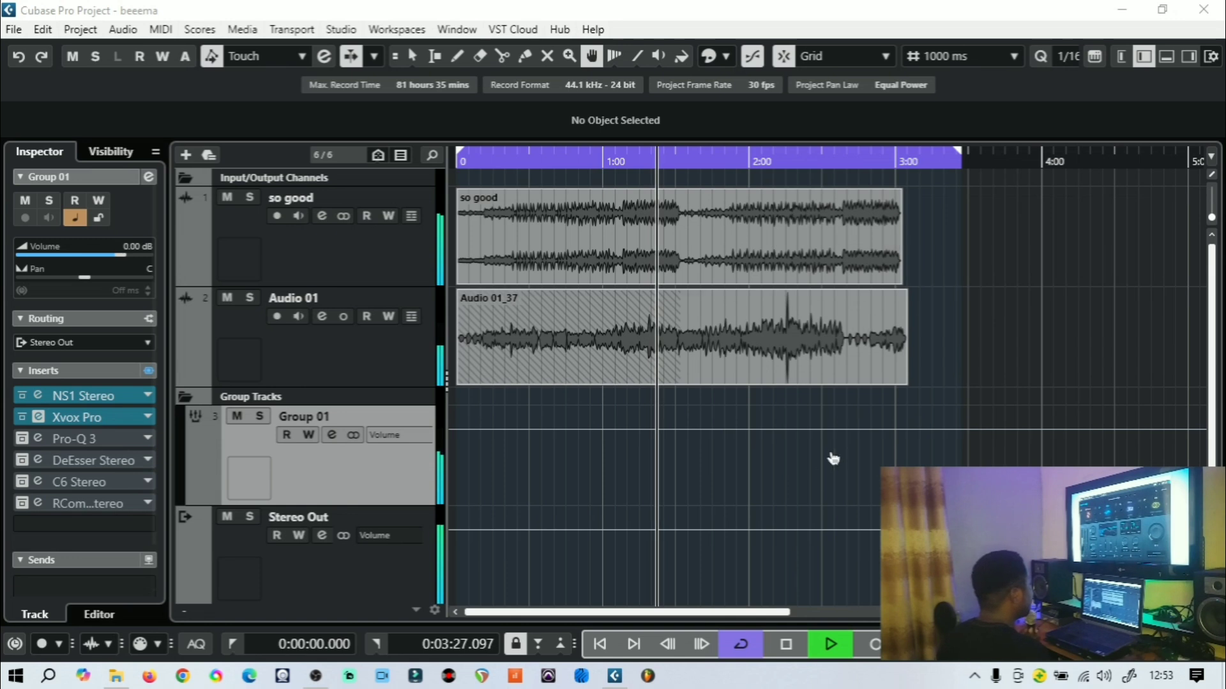
left_click(787, 643)
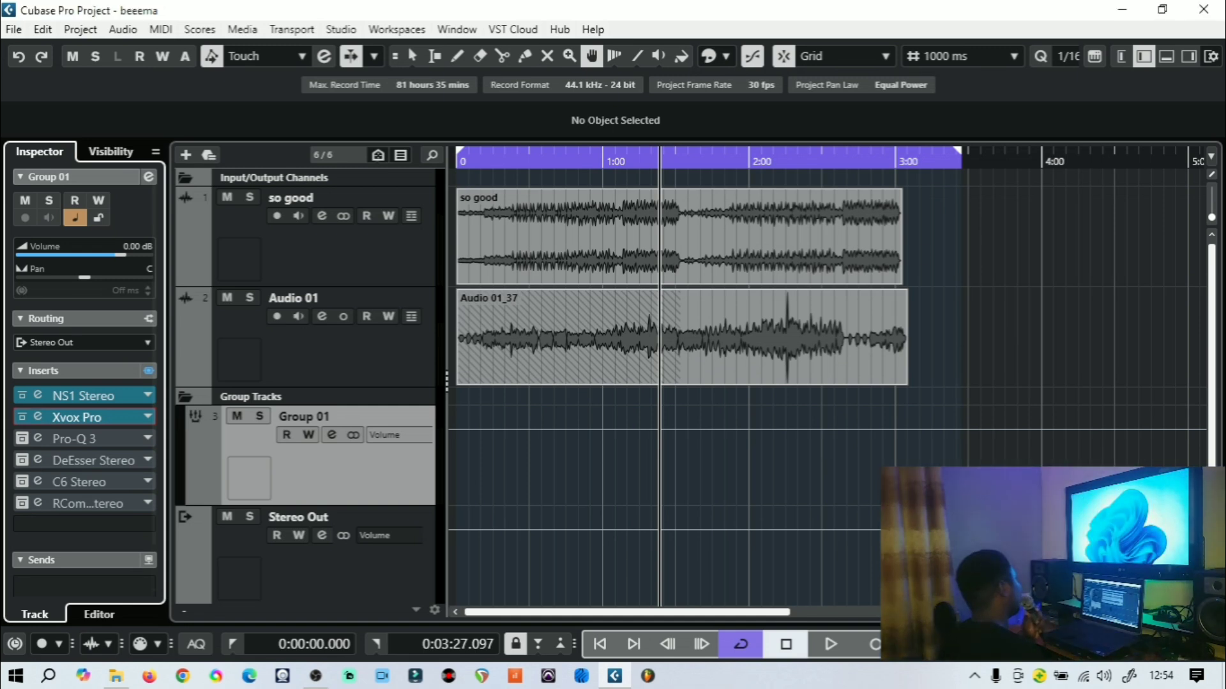
Activate the Pro-Q 3 insert on Group 01 and open its editor to examine the EQ bands
left_click(20, 441)
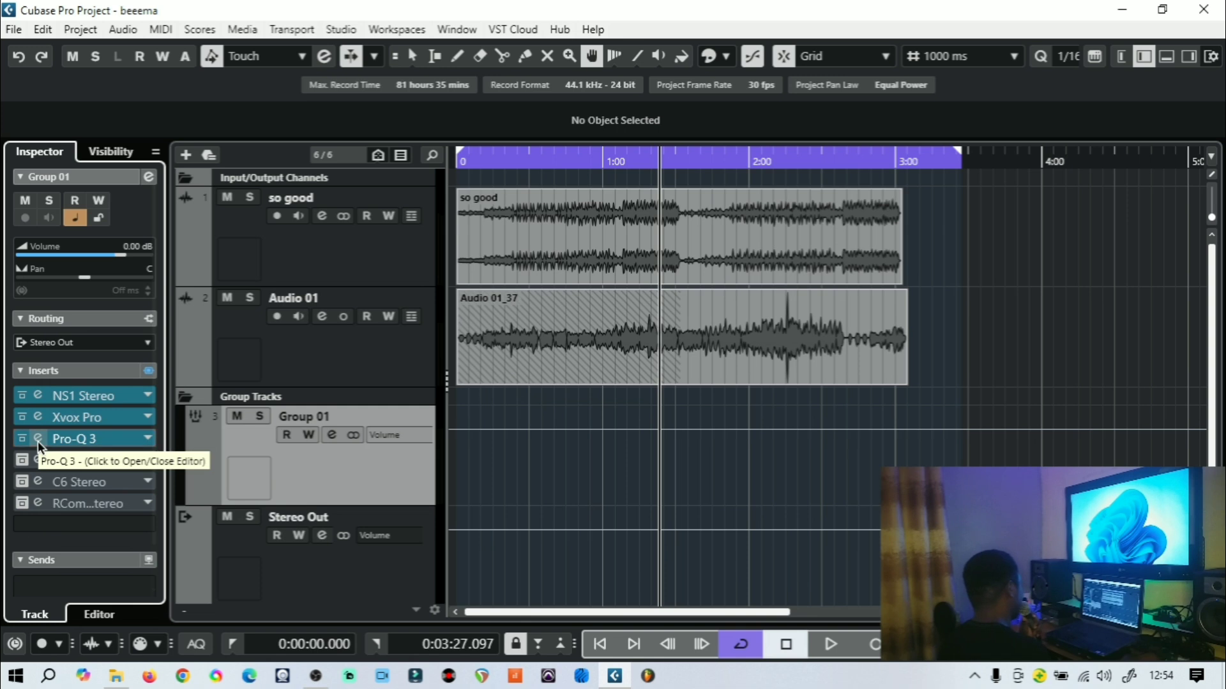
left_click(37, 441)
left_click_drag(520, 214, 363, 212)
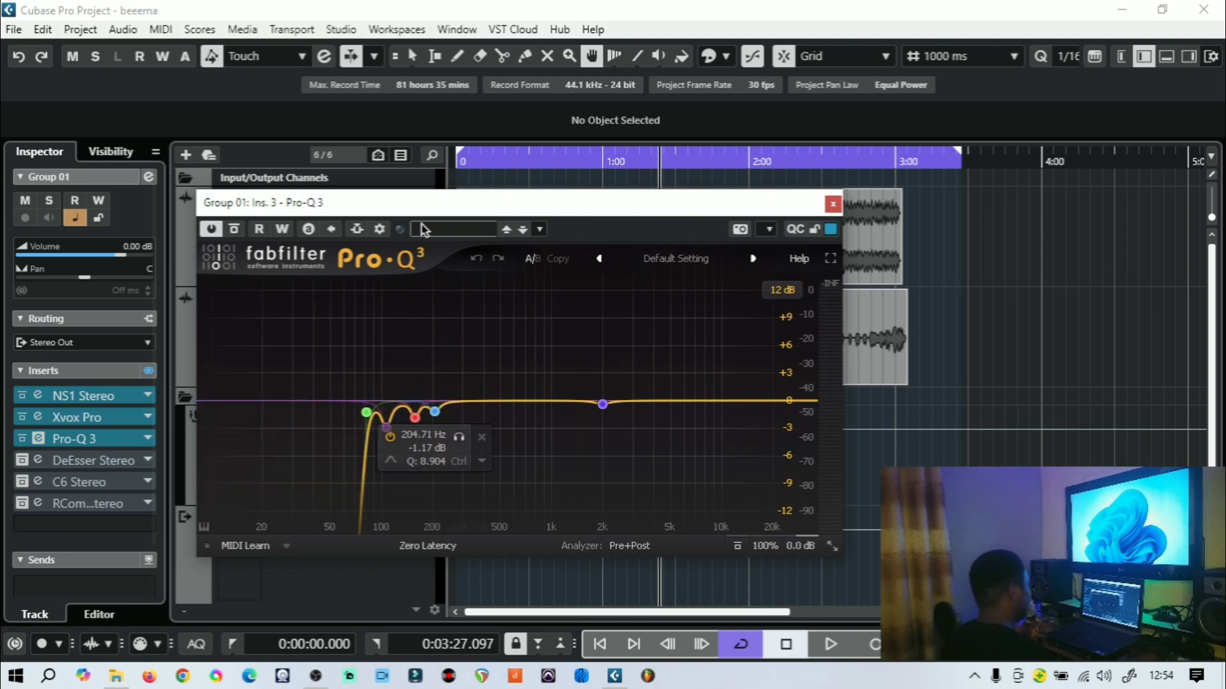
left_click_drag(399, 212, 358, 229)
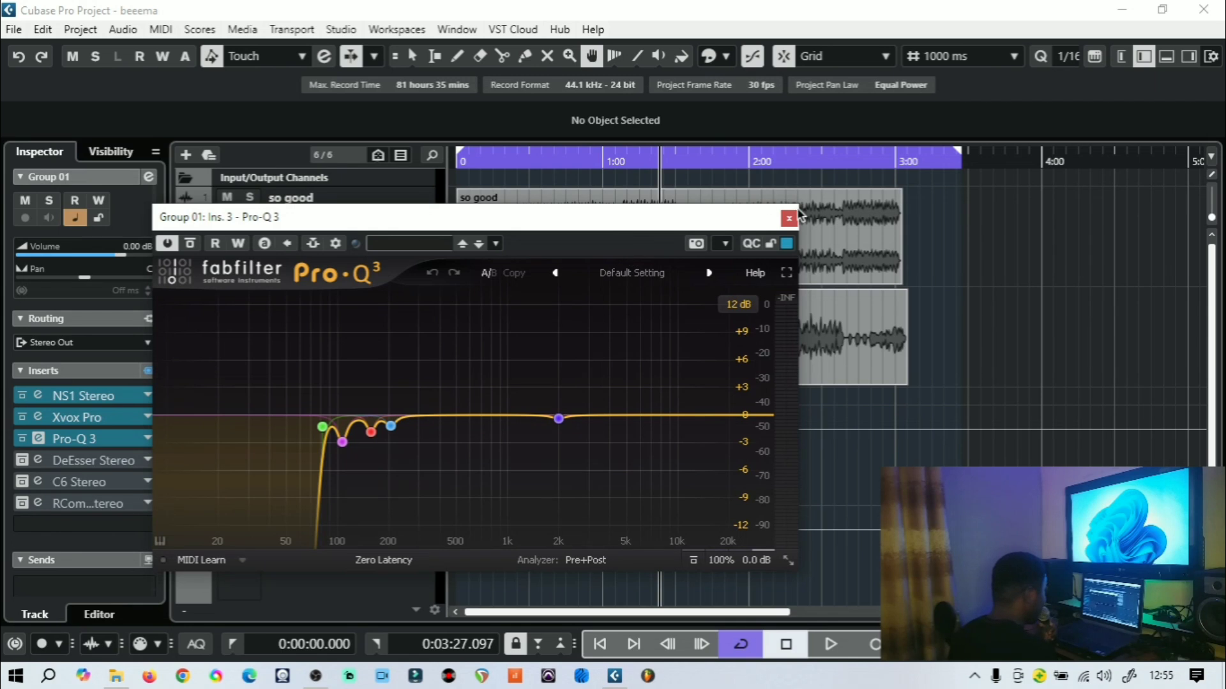
Play the song from about 0:33 to audition the Pro-Q 3 EQ on Group 01, and close the plugin window
left_click_drag(685, 225, 774, 267)
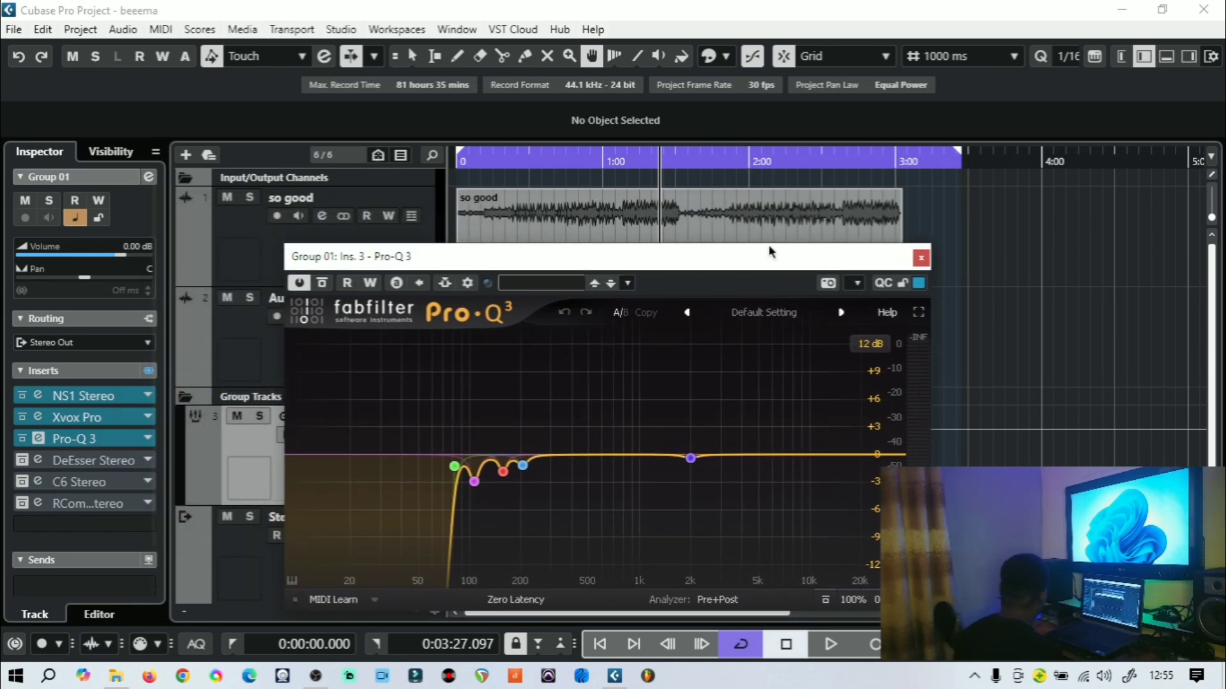
left_click(536, 156)
left_click_drag(530, 256, 795, 62)
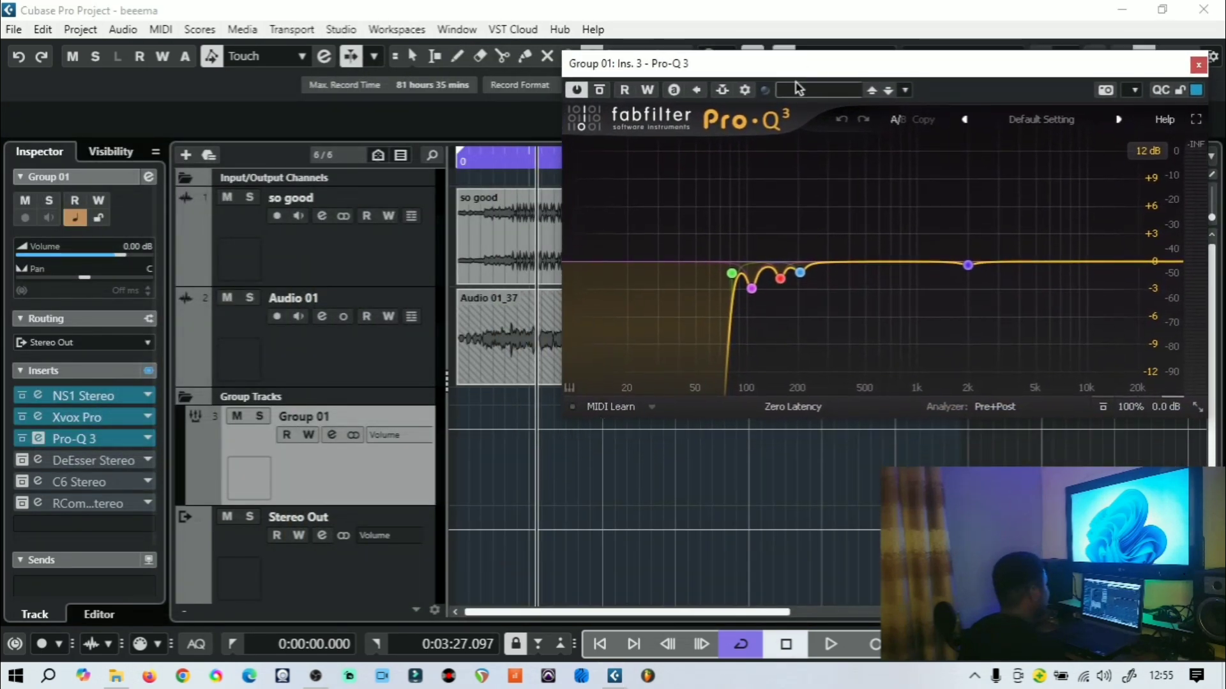
left_click(826, 654)
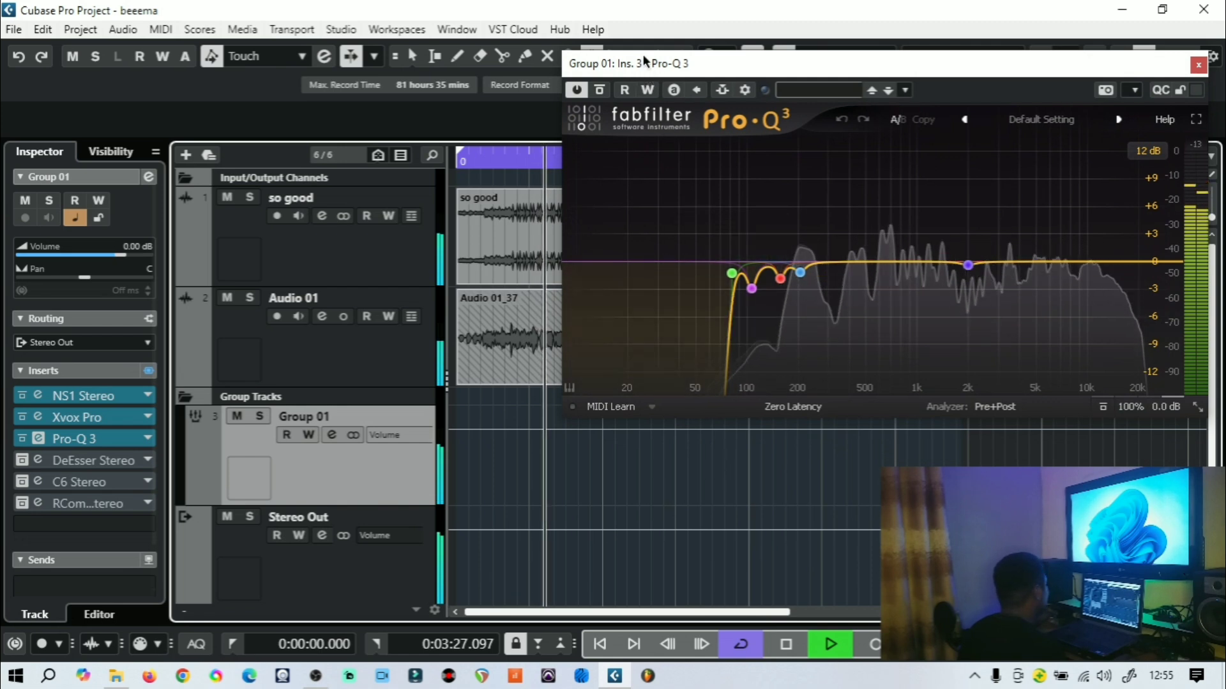
left_click_drag(645, 64, 628, 70)
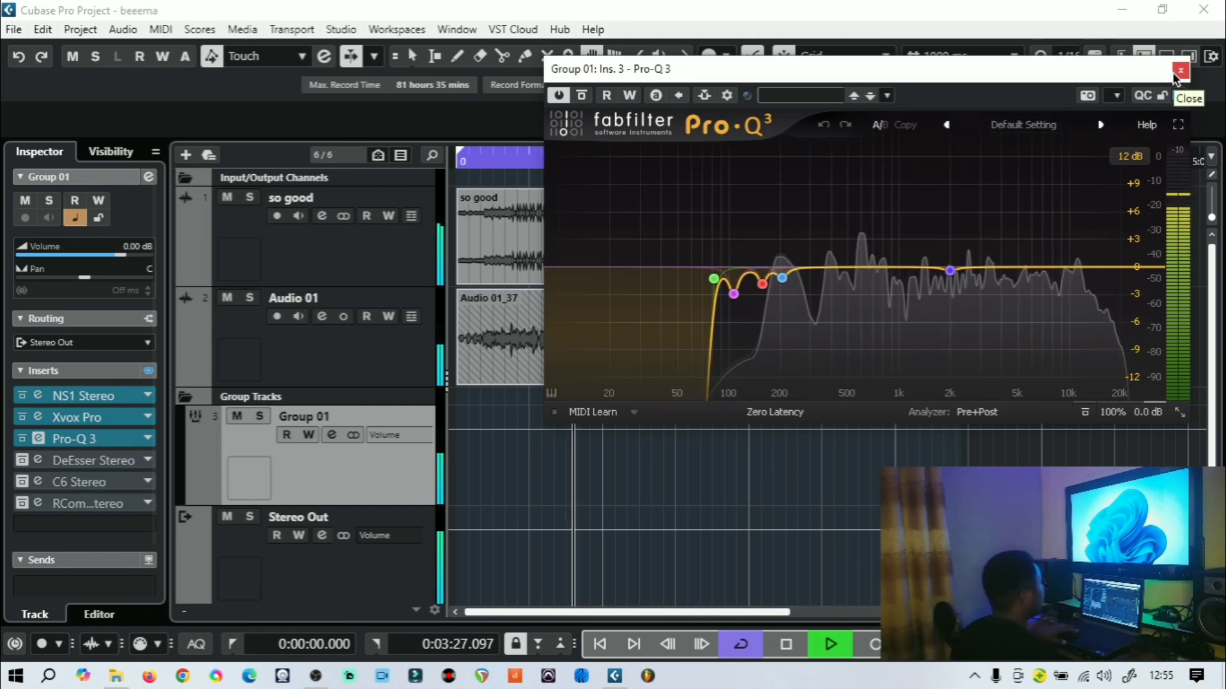
key("space")
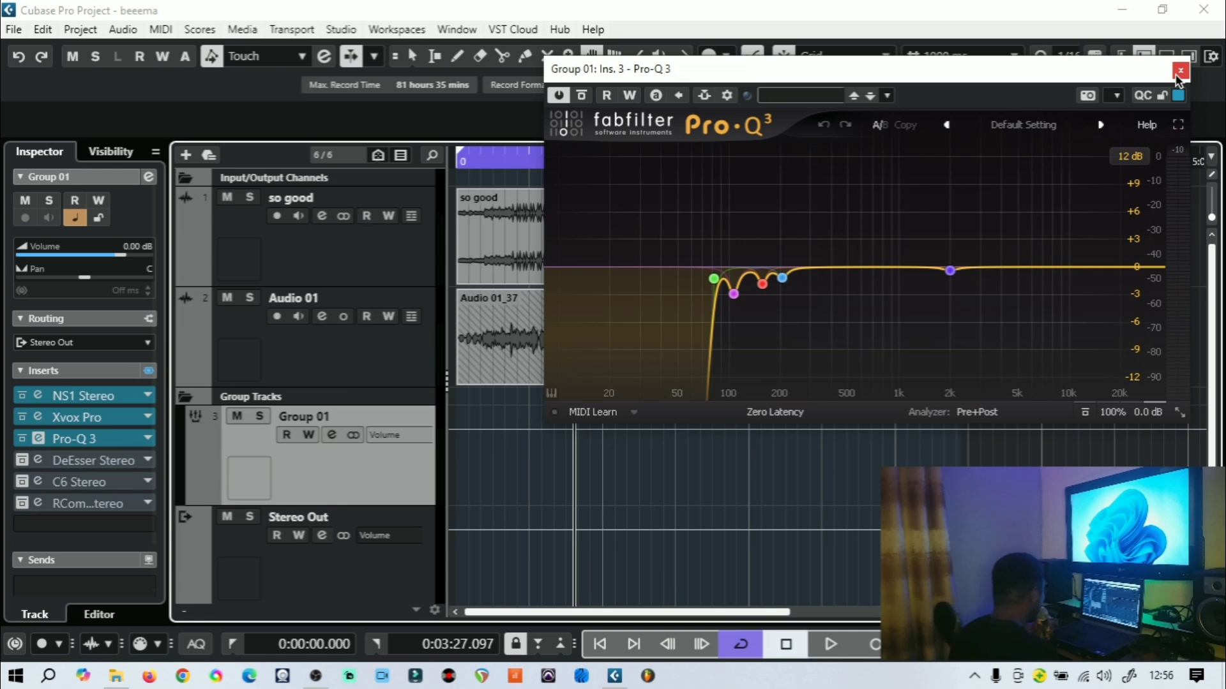
left_click(1180, 71)
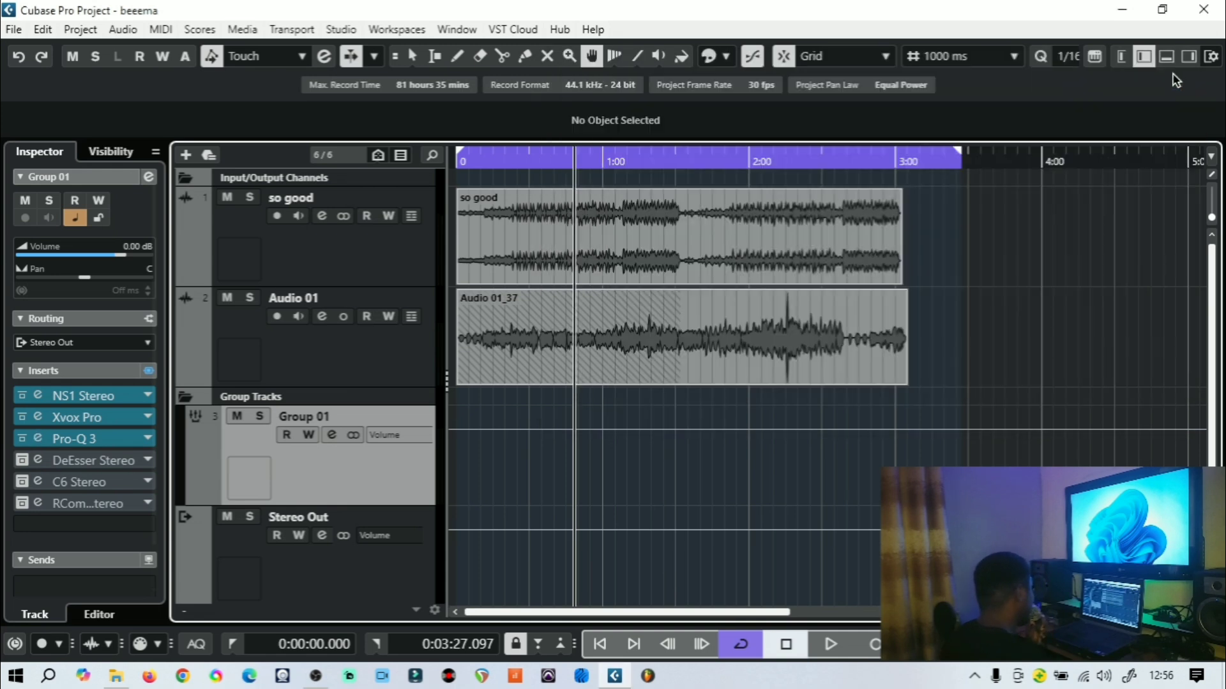
Activate the DeEsser Stereo insert on Group 01, audition it during playback, and close its window
left_click(37, 460)
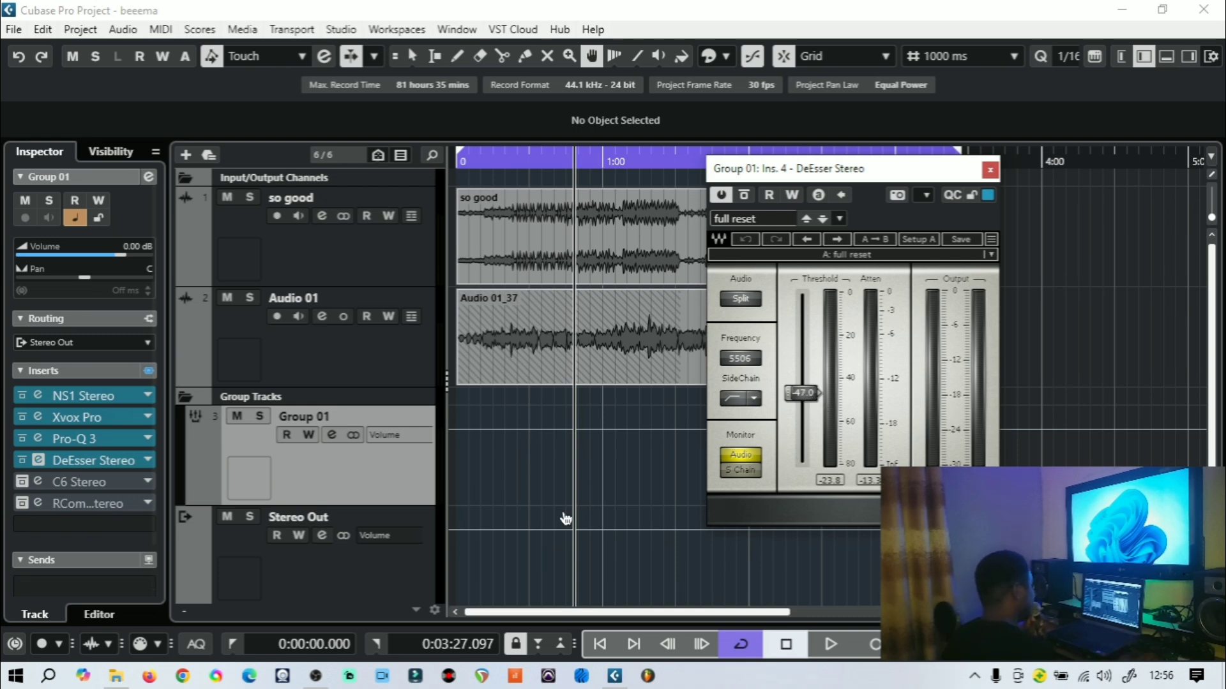
left_click(819, 643)
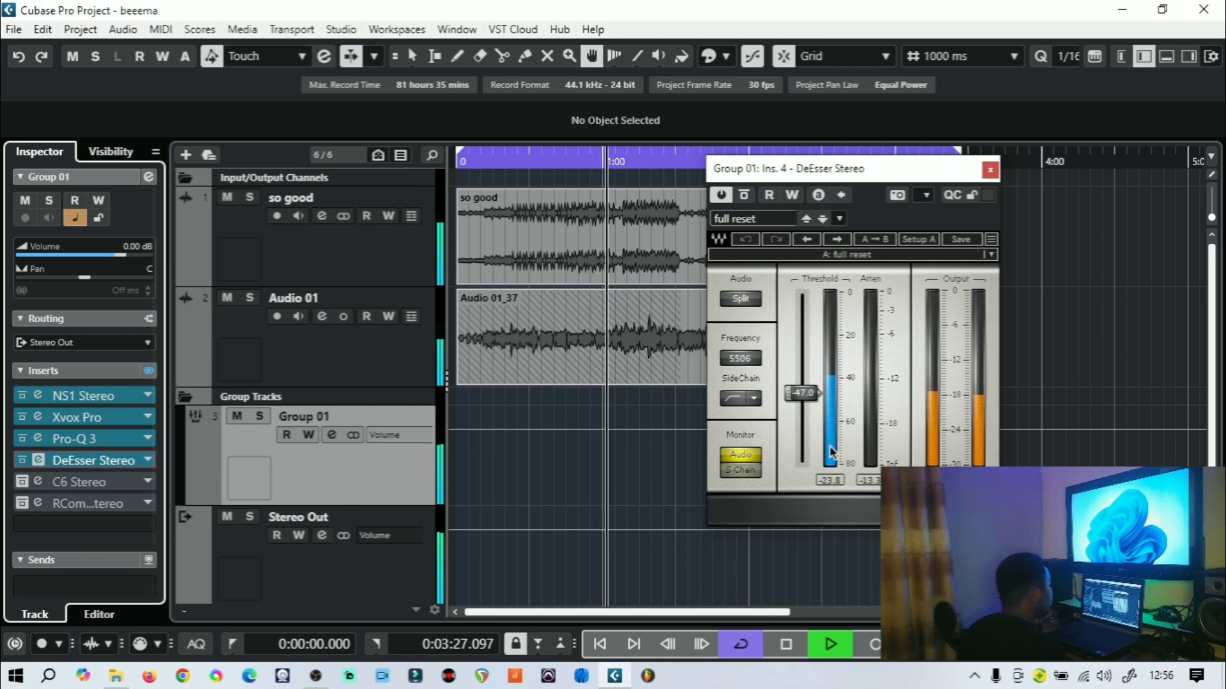
left_click(791, 642)
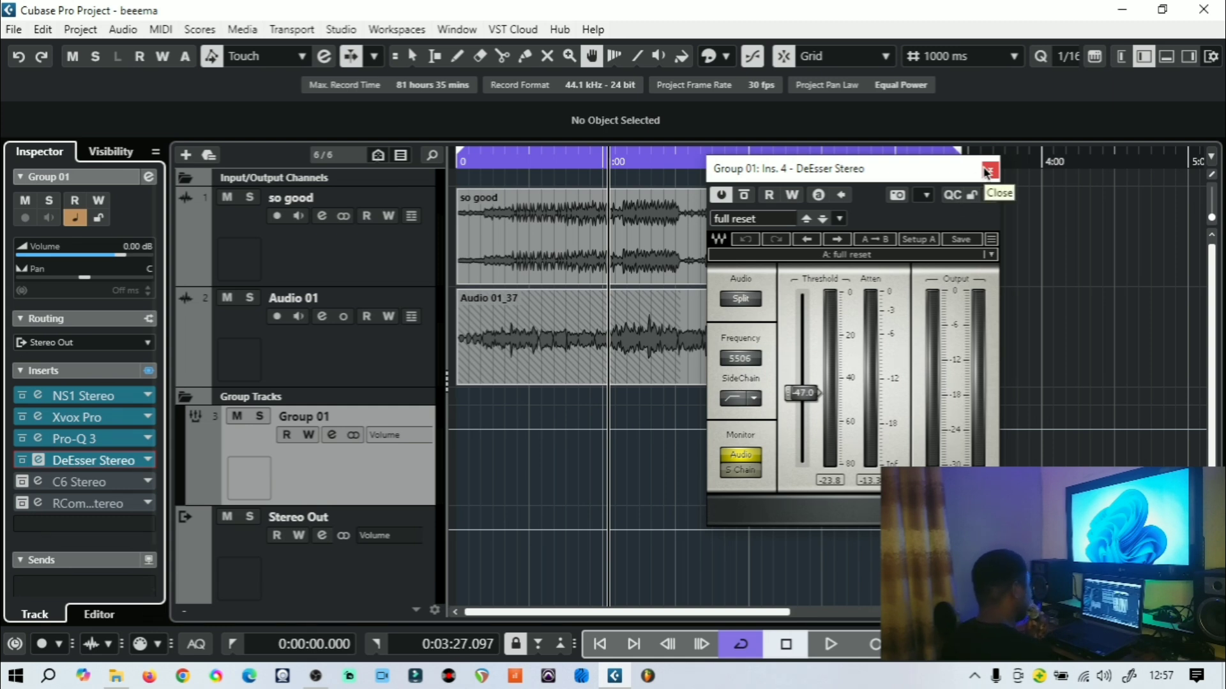
left_click_drag(986, 170, 986, 189)
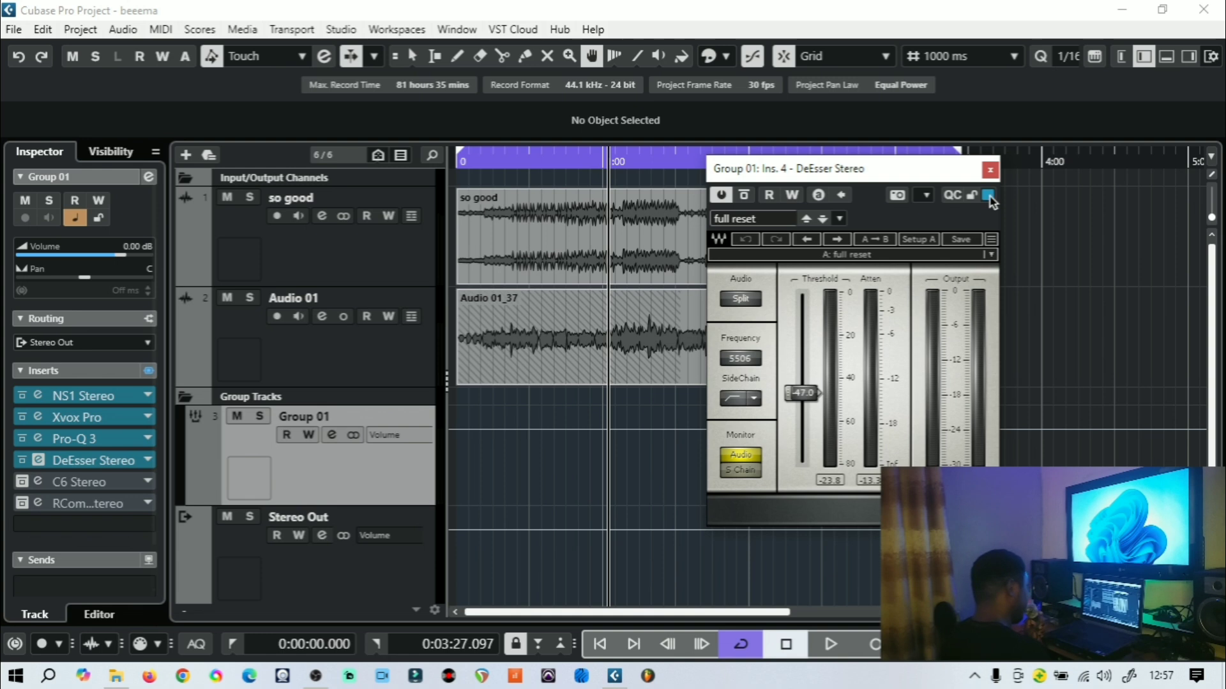
left_click(989, 171)
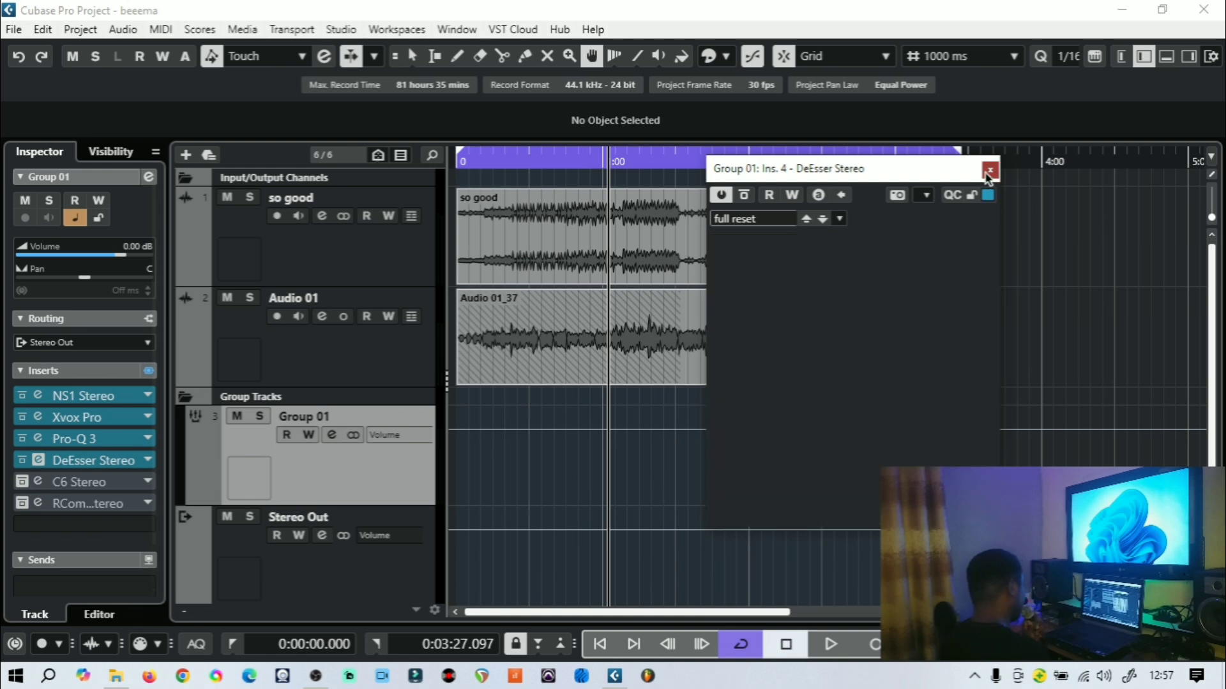
Activate the C6 Stereo insert on Group 01 and choose the DeEsser B preset from its Vocals factory presets
left_click(34, 476)
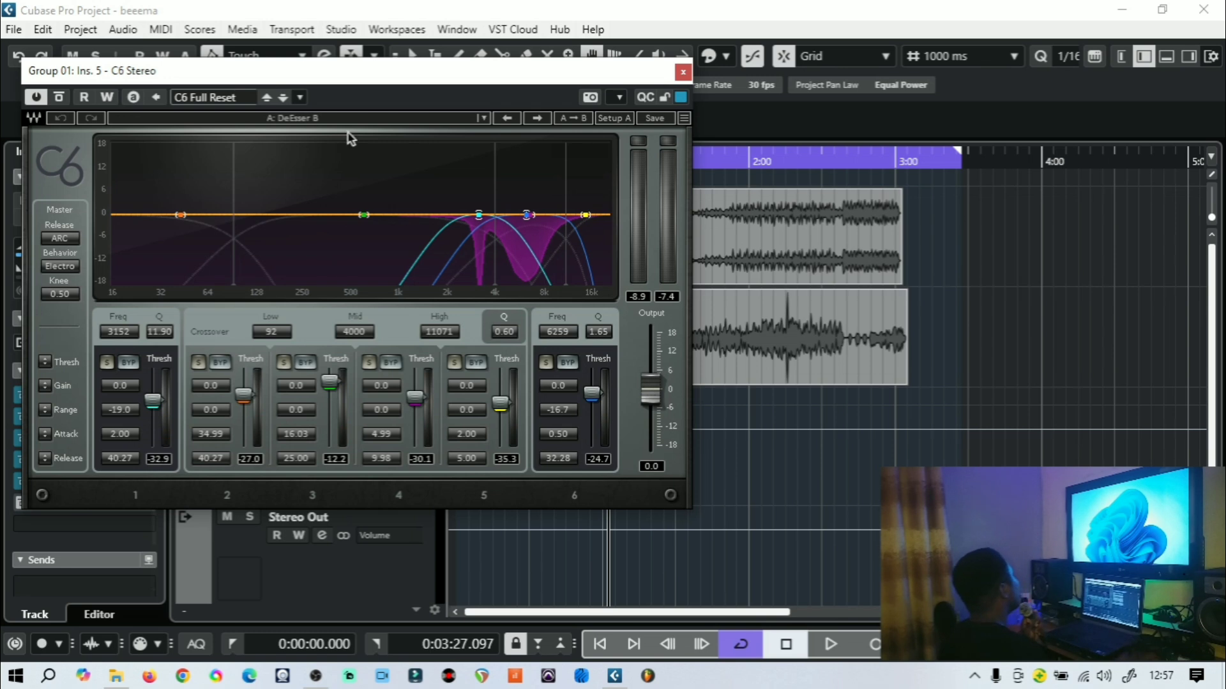
left_click_drag(142, 75, 410, 139)
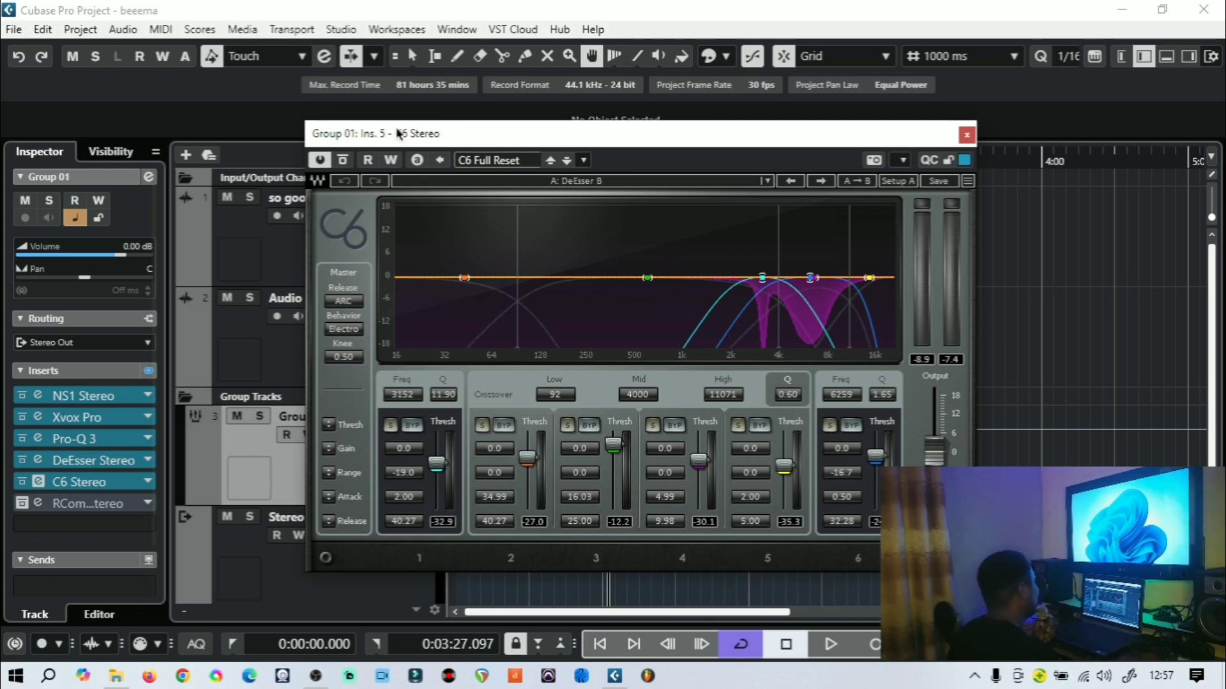
left_click_drag(401, 135, 456, 165)
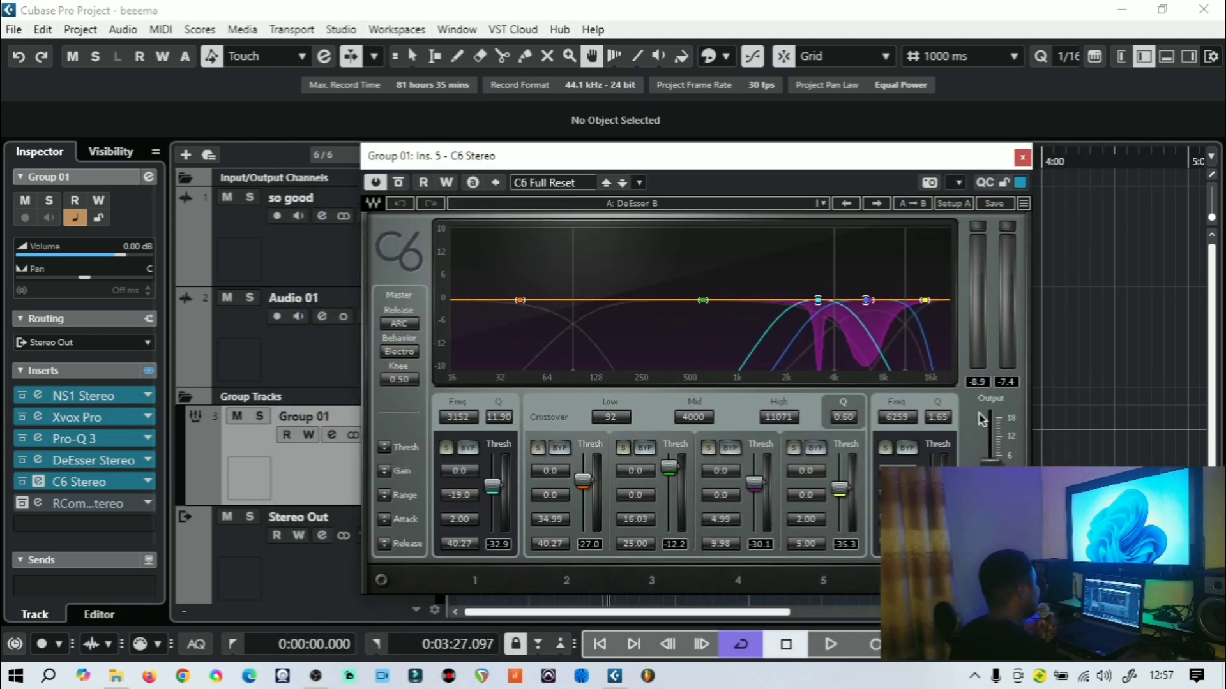
left_click(677, 205)
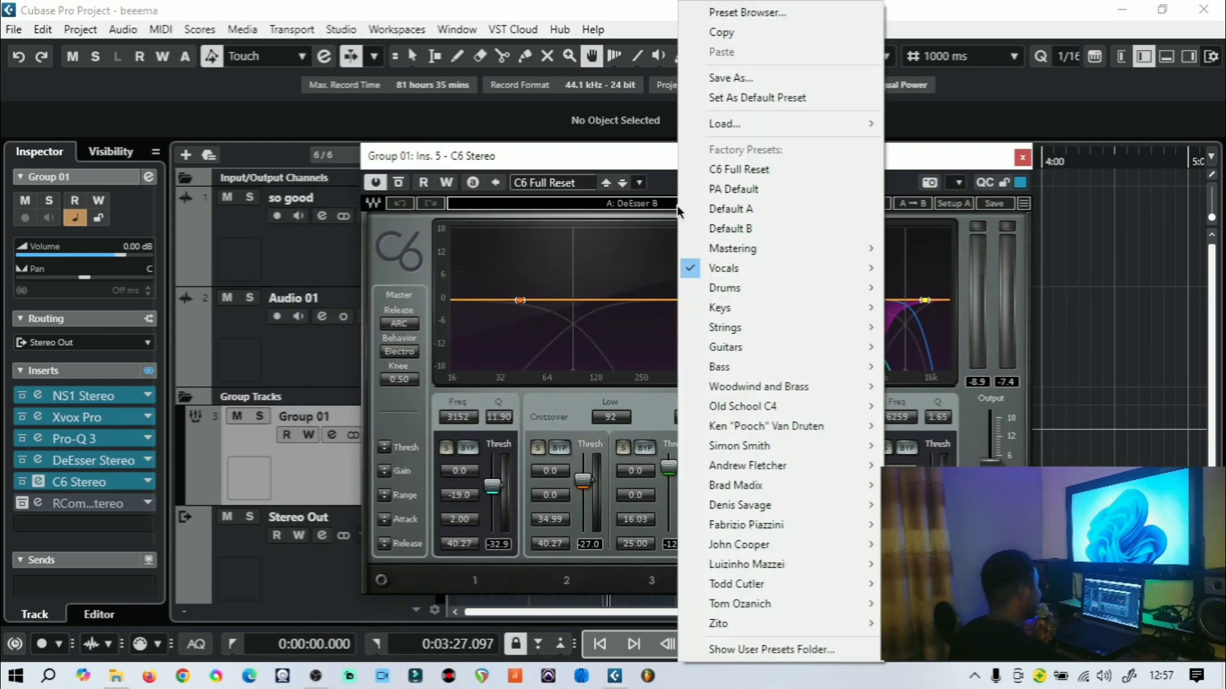
mouse_move(752, 267)
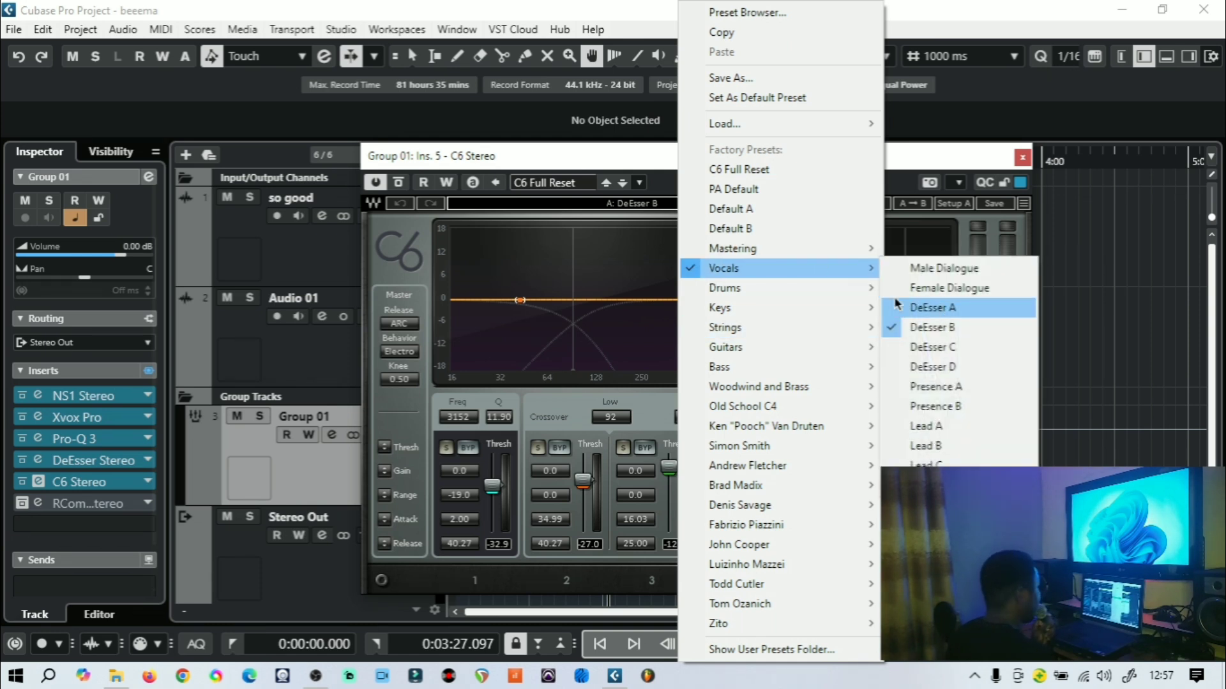
left_click(932, 327)
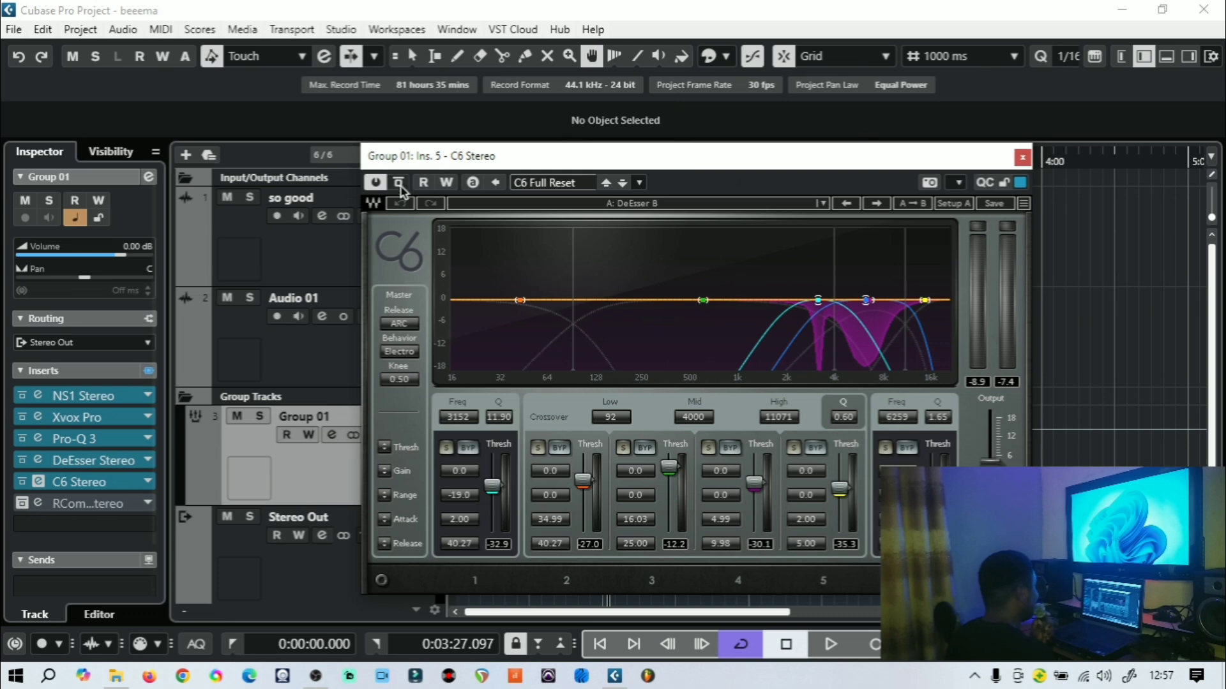
left_click_drag(395, 165, 392, 214)
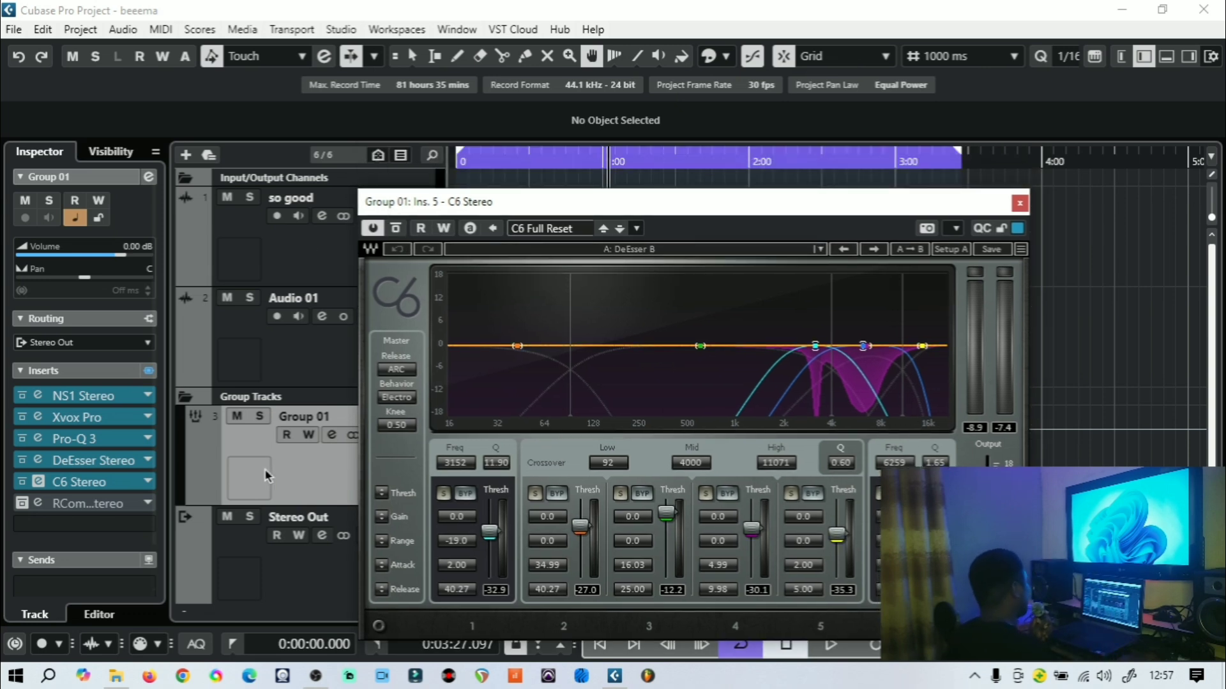
Solo Group 01, audition C6 on the isolated vocal from about 0:32, and close the plugin window
left_click(260, 419)
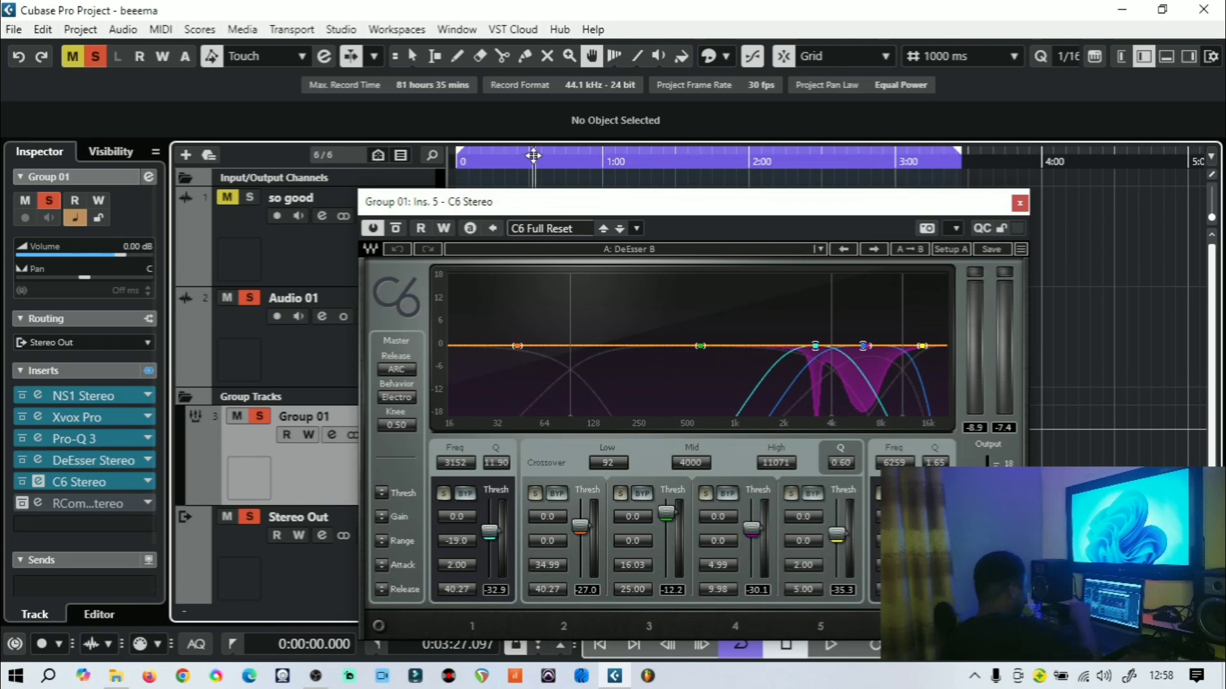
key("space")
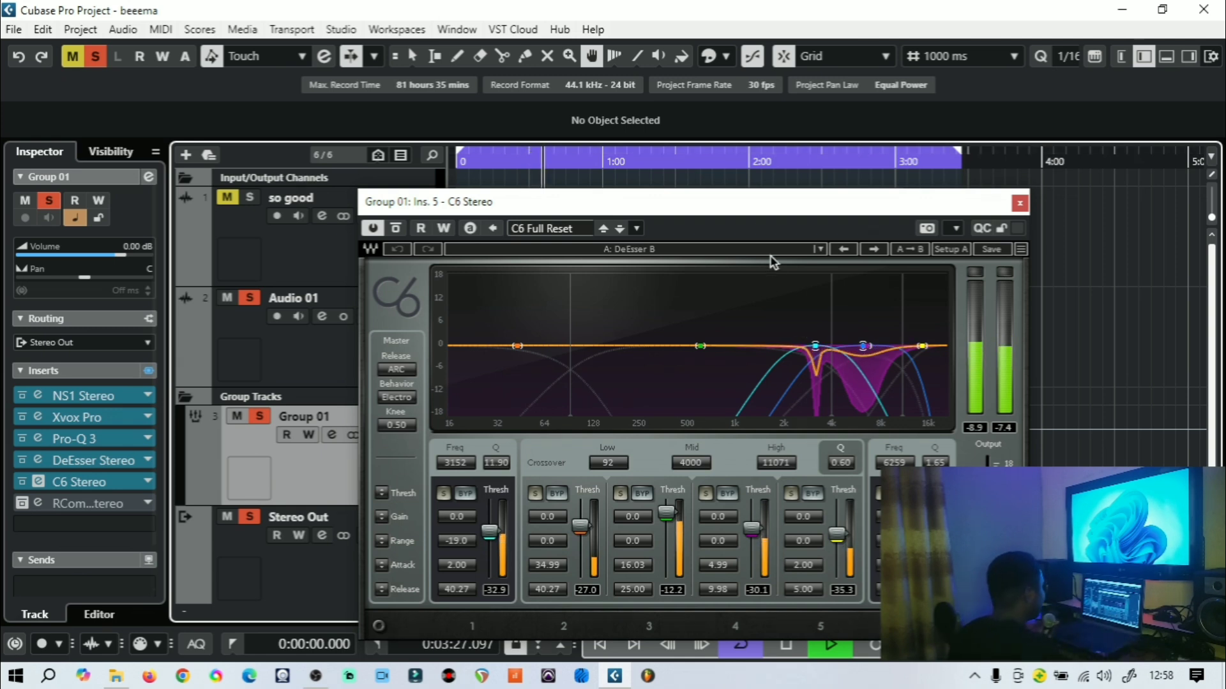
left_click_drag(728, 203, 670, 164)
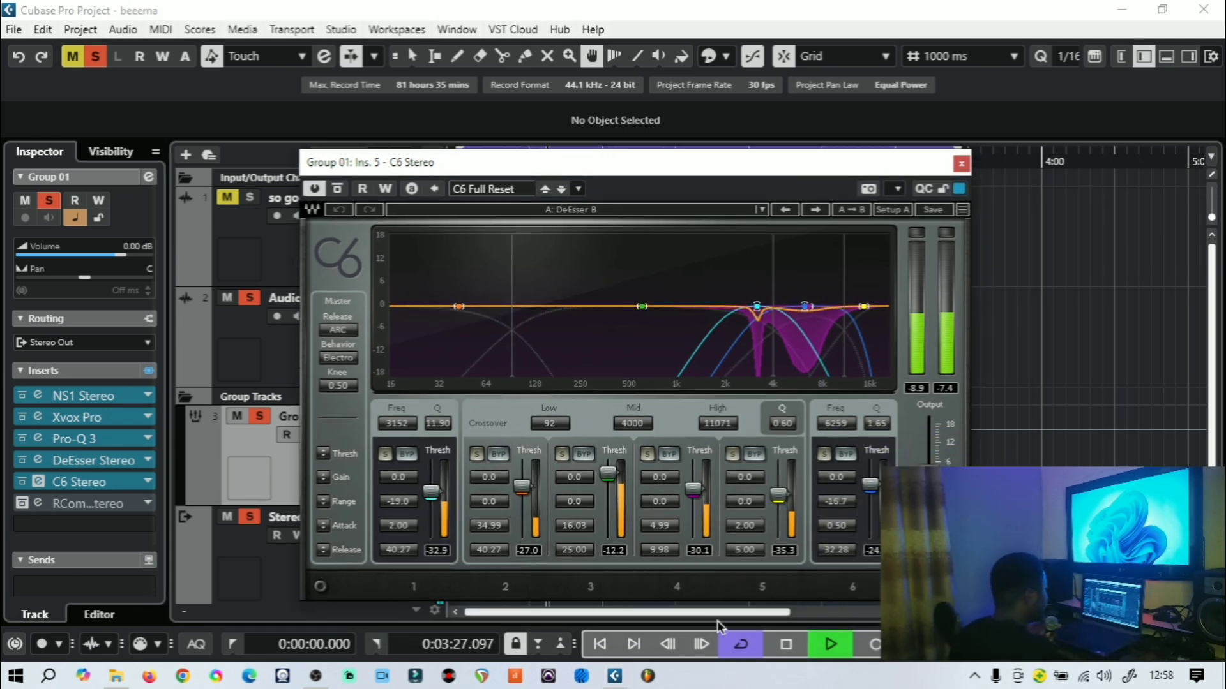
left_click(786, 646)
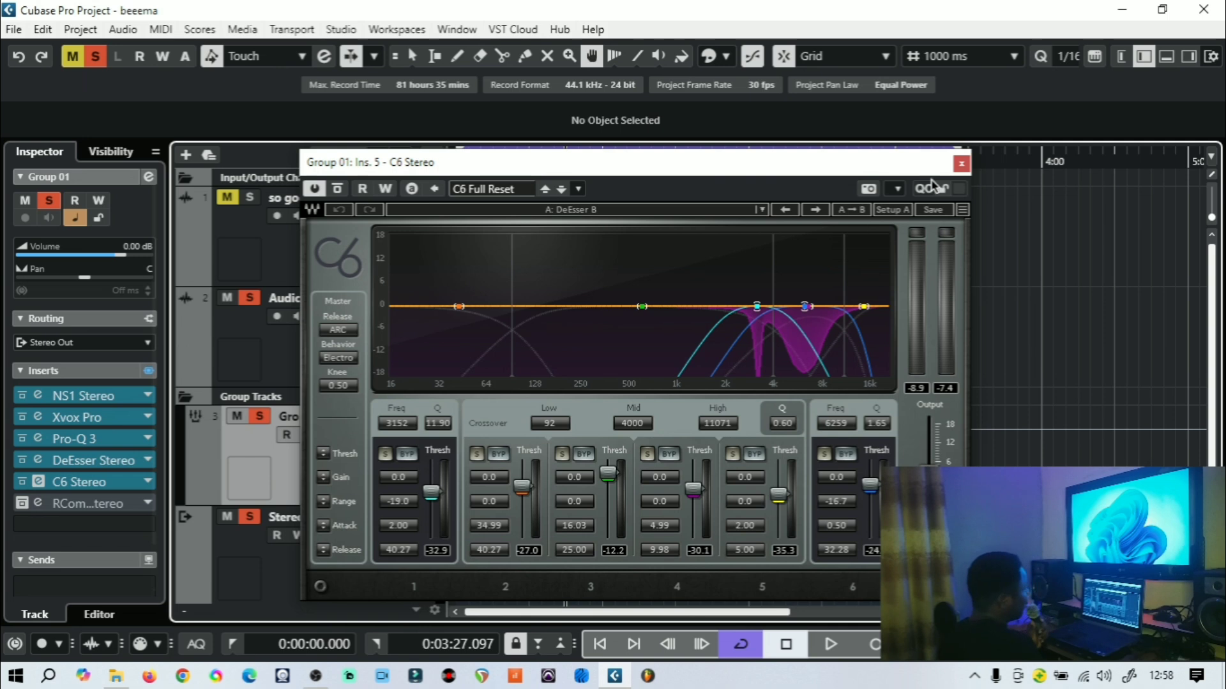
left_click(961, 165)
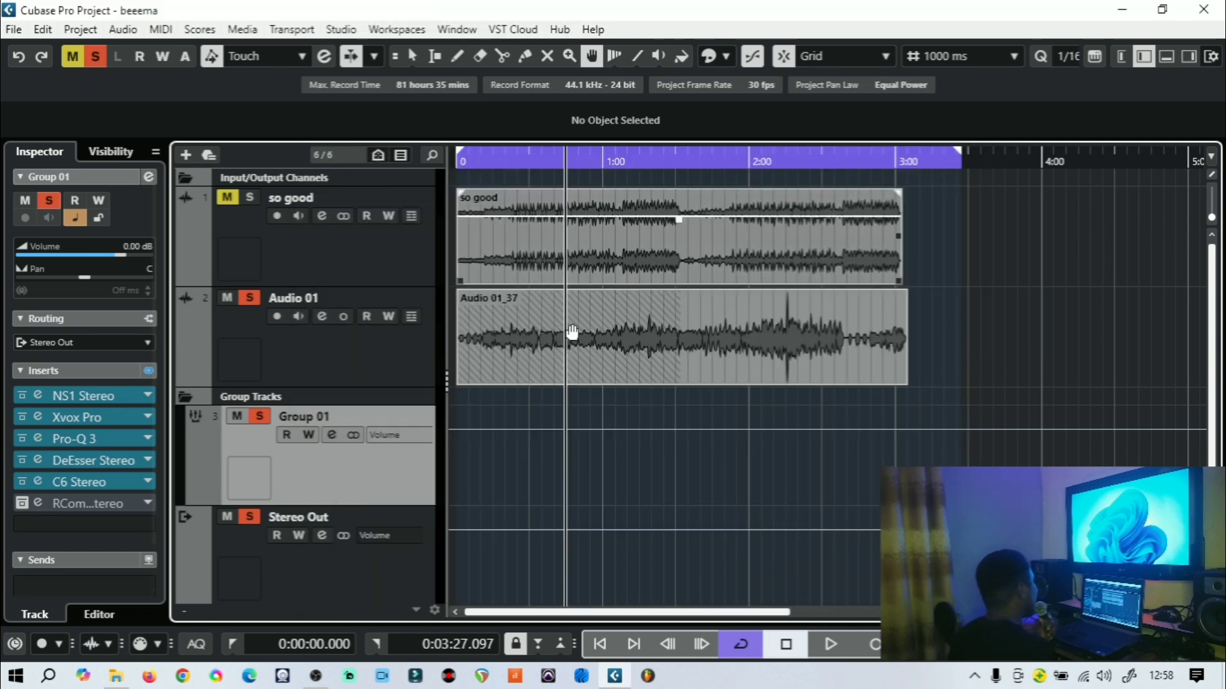
Activate the RCompressor Stereo insert on Group 01 and audition it with the so good track also soloed, closing the plugin window at the end
left_click(38, 504)
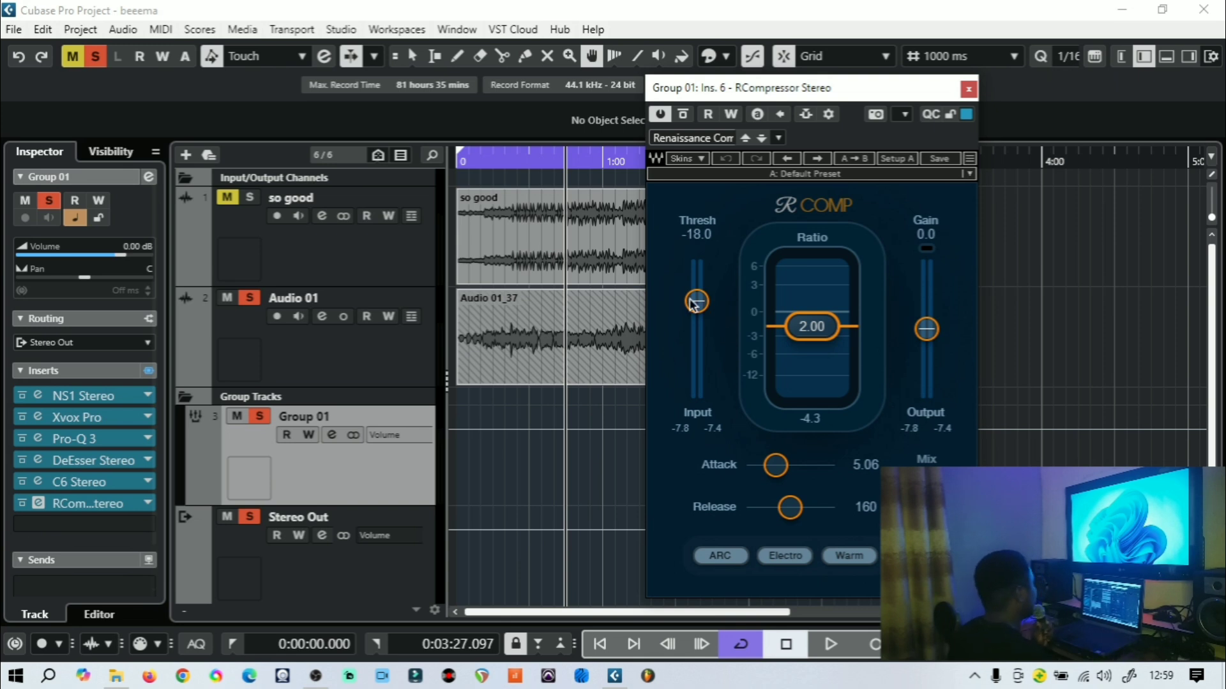
left_click(227, 198)
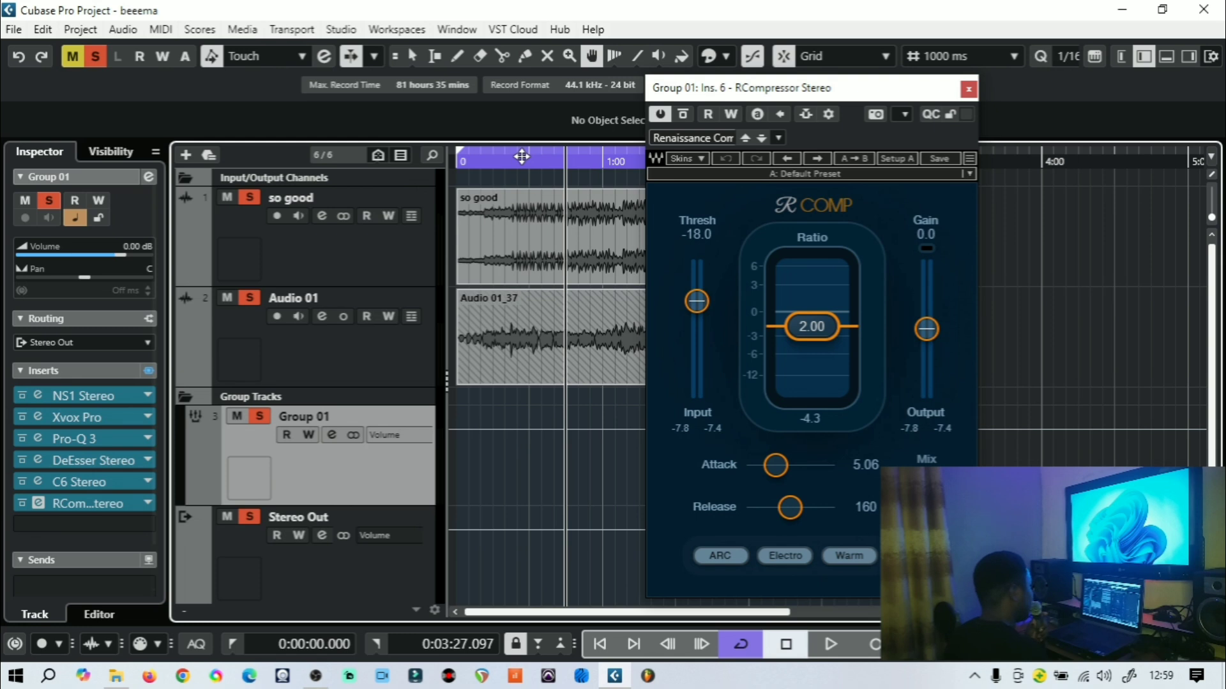
key("space")
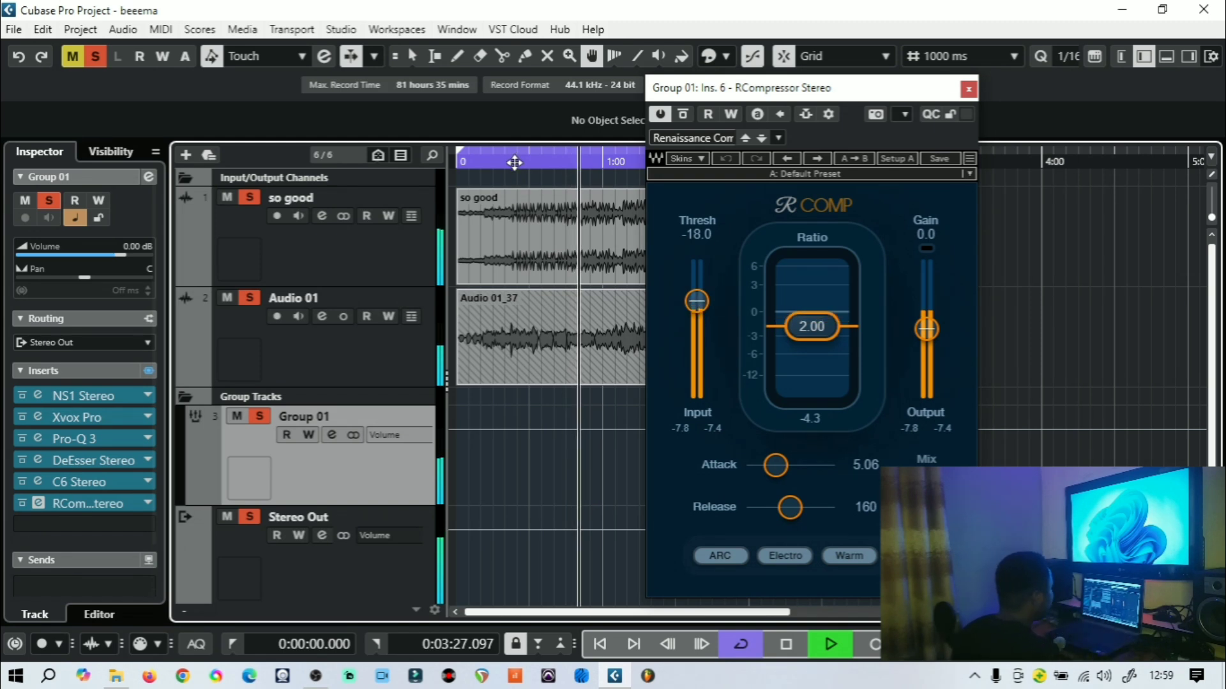
left_click_drag(693, 91, 717, 72)
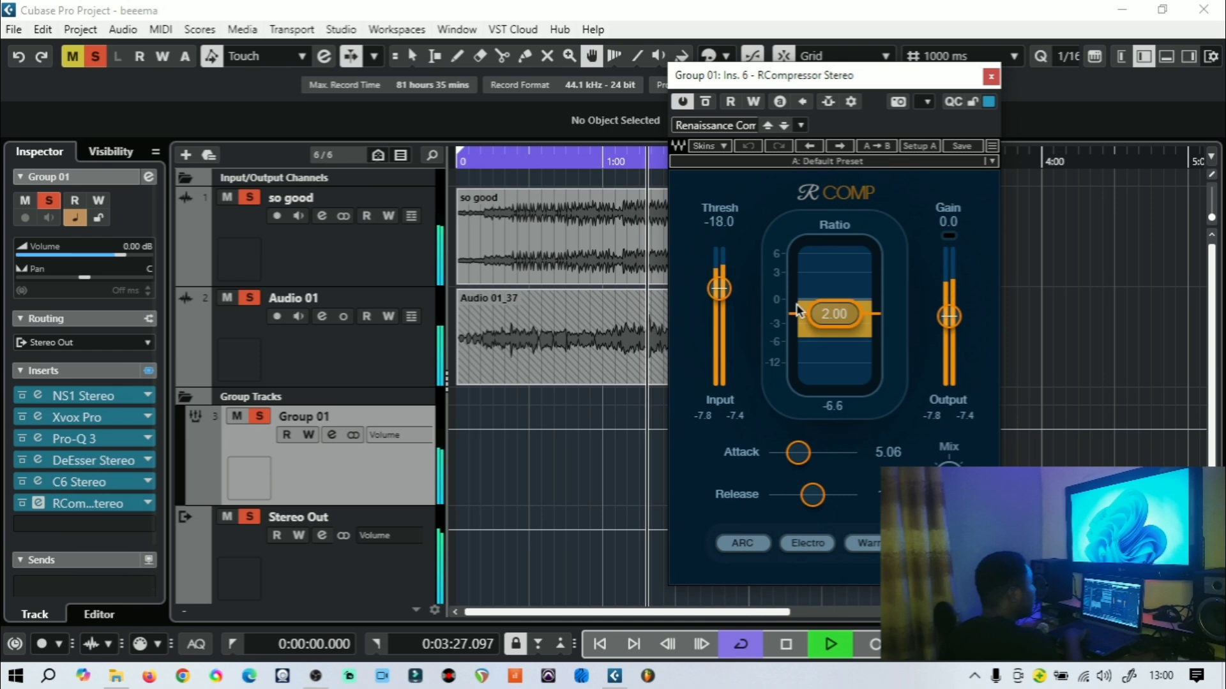
key("space")
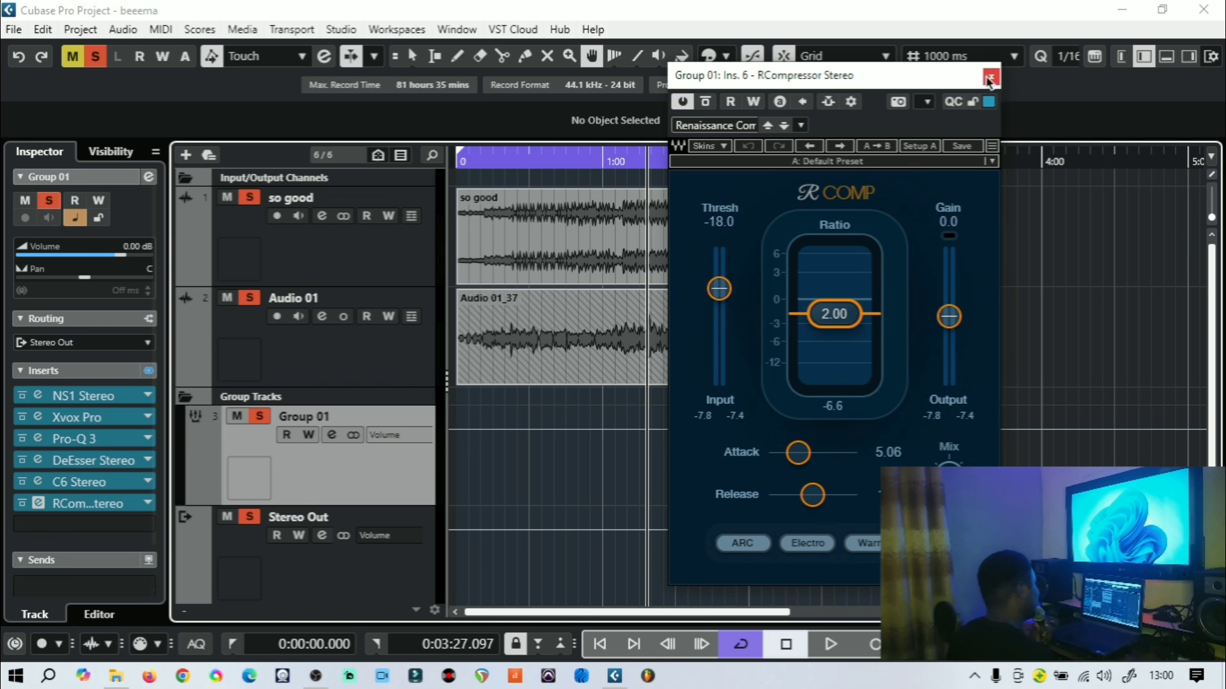
left_click_drag(970, 75, 855, 82)
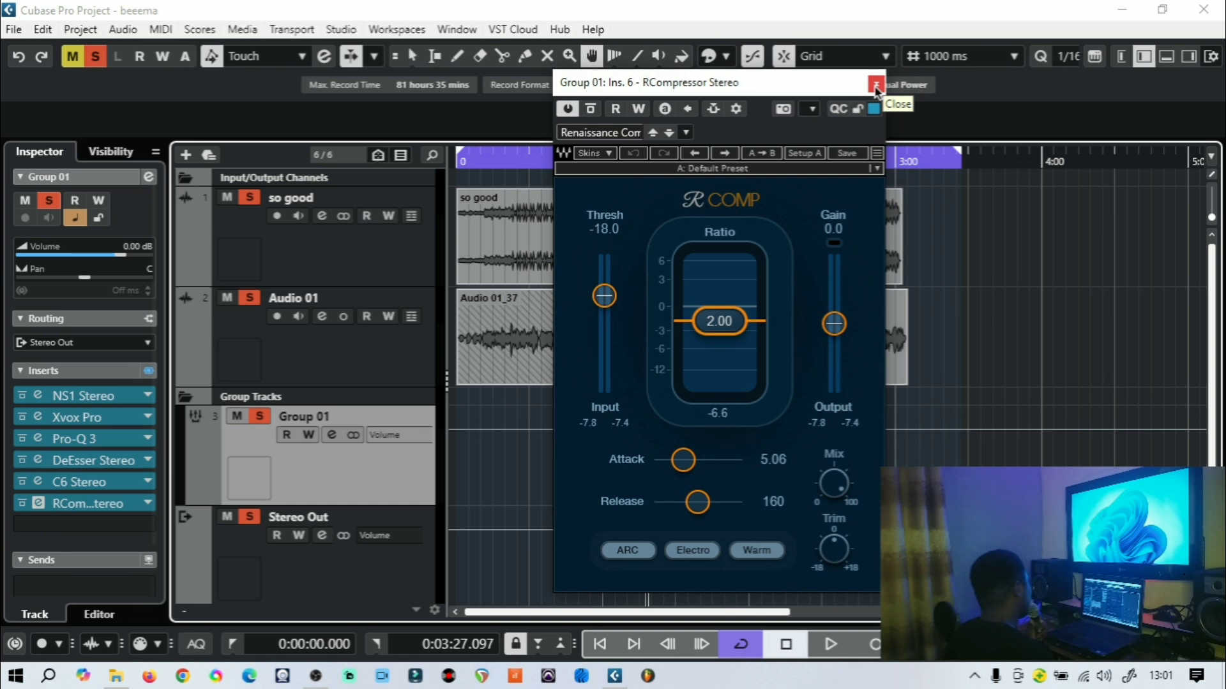
left_click(876, 85)
Open the Pro-L 2 limiter on Stereo Out to examine its gain setting, and close its window
left_click(308, 604)
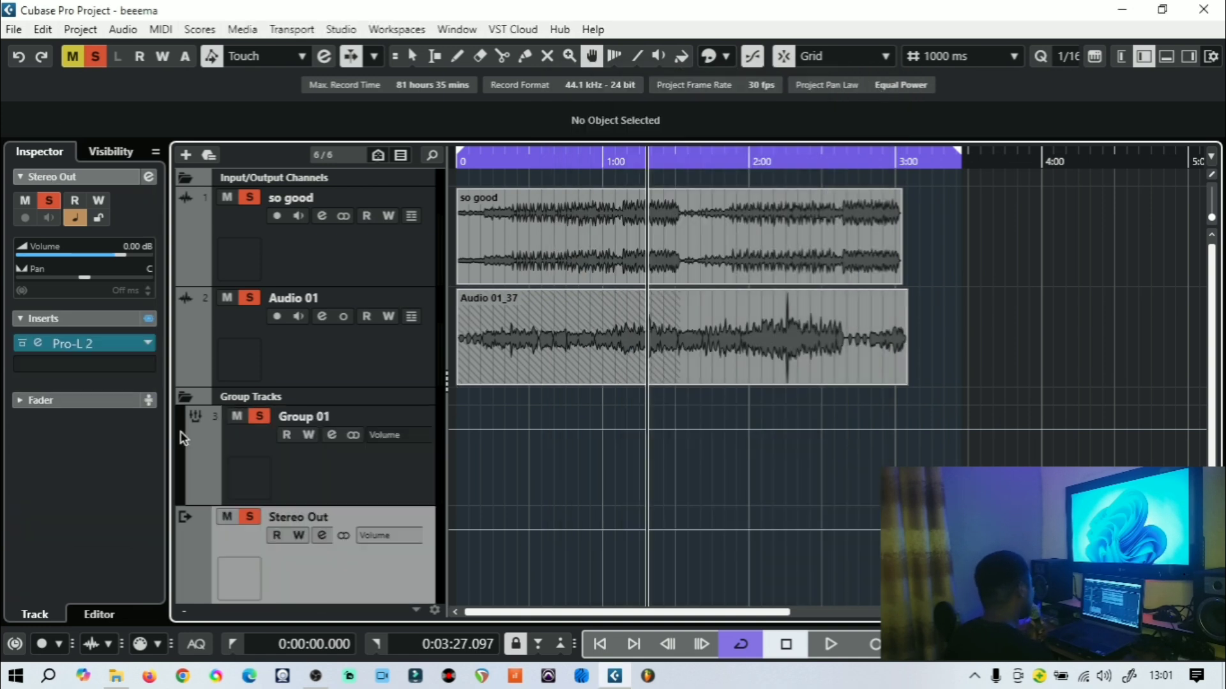
left_click(64, 344)
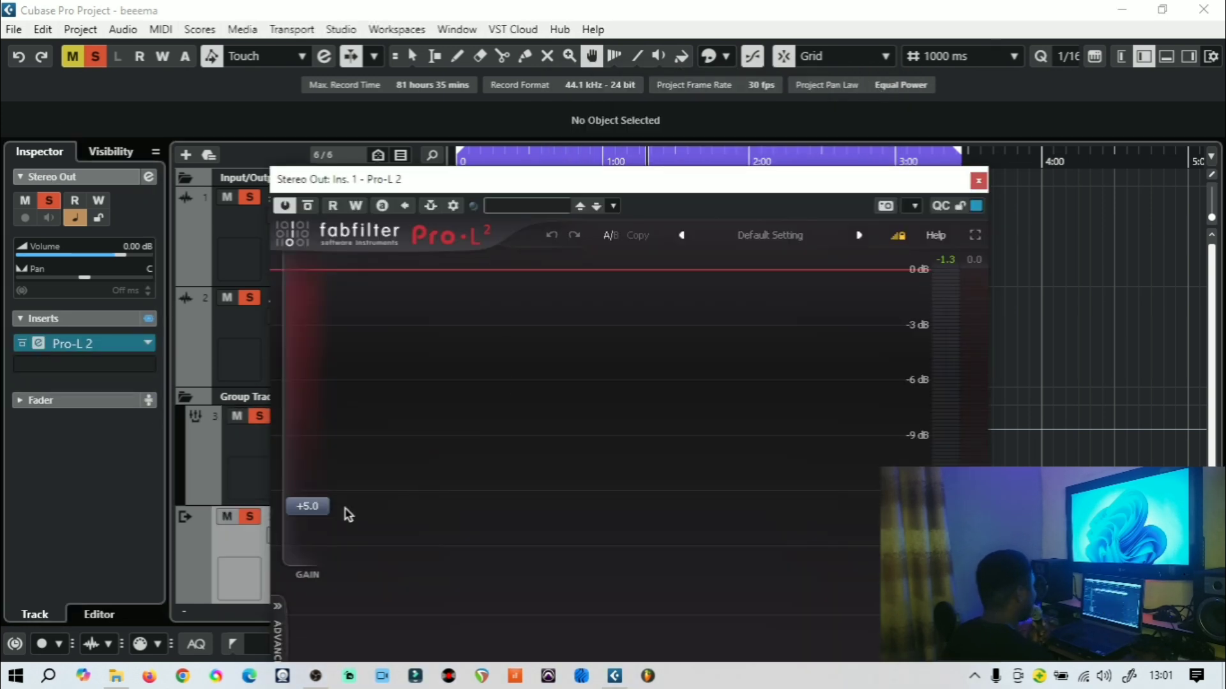
mouse_move(324, 507)
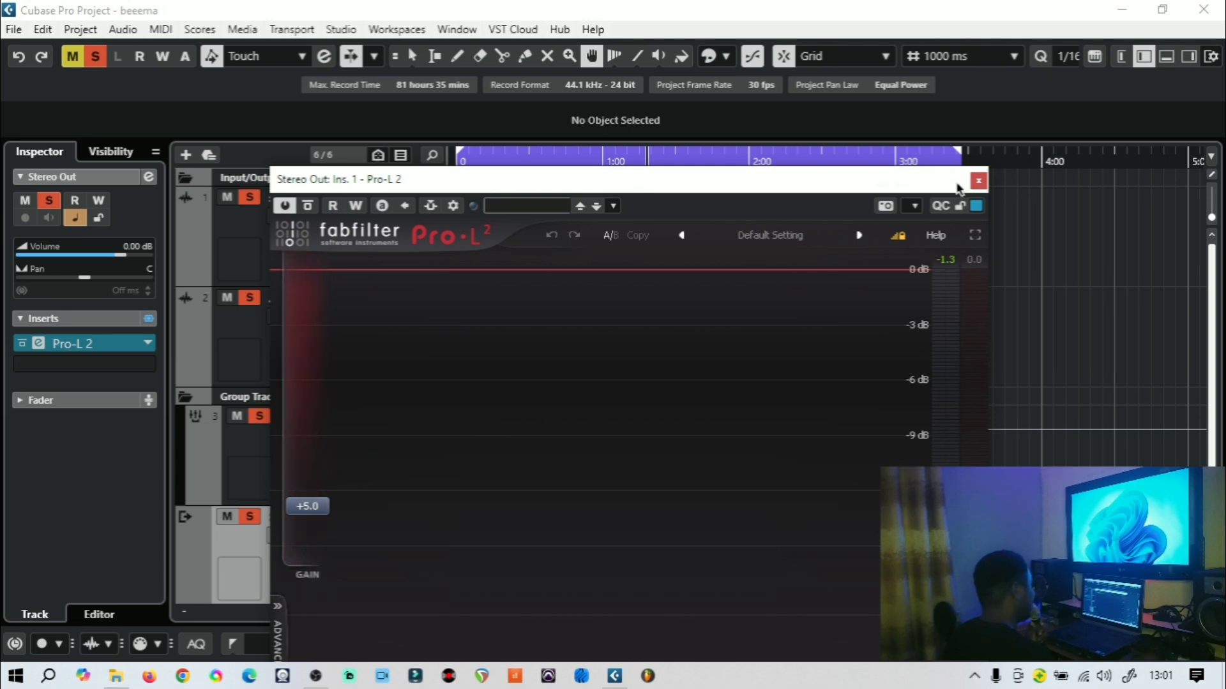
left_click(978, 181)
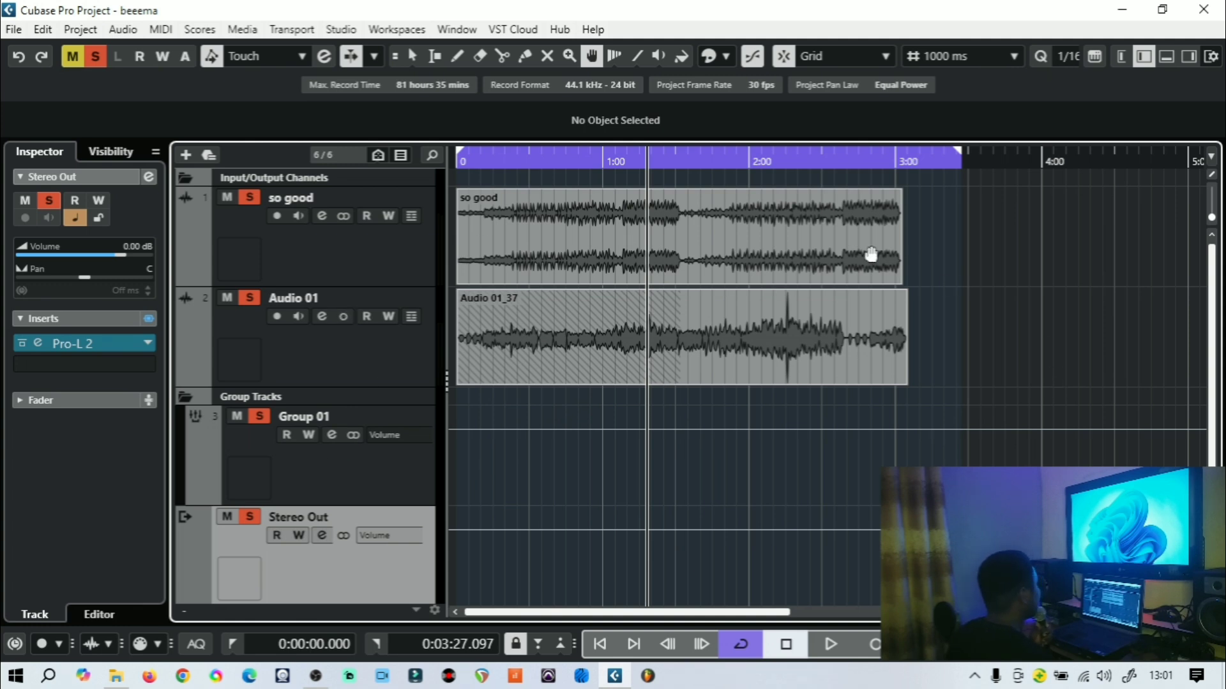
Place the playhead at about 2:00 and bypass the Xpitch insert on Audio 01, leaving its plugin window closed
left_click(748, 160)
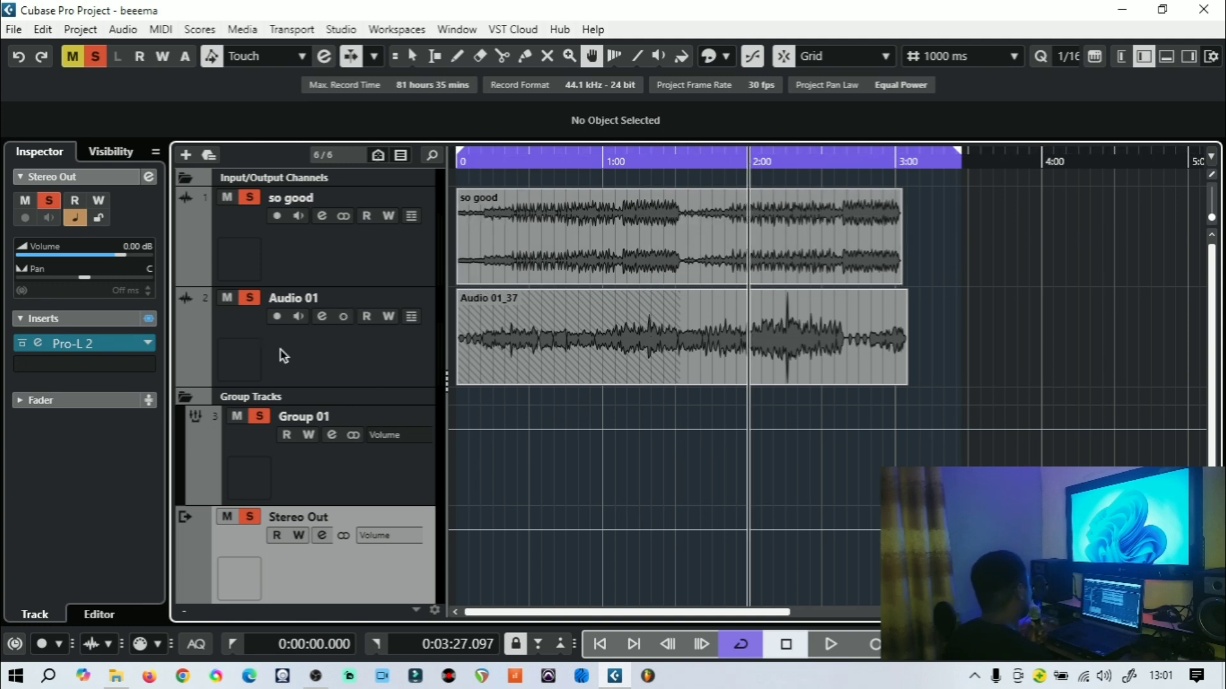
left_click(309, 350)
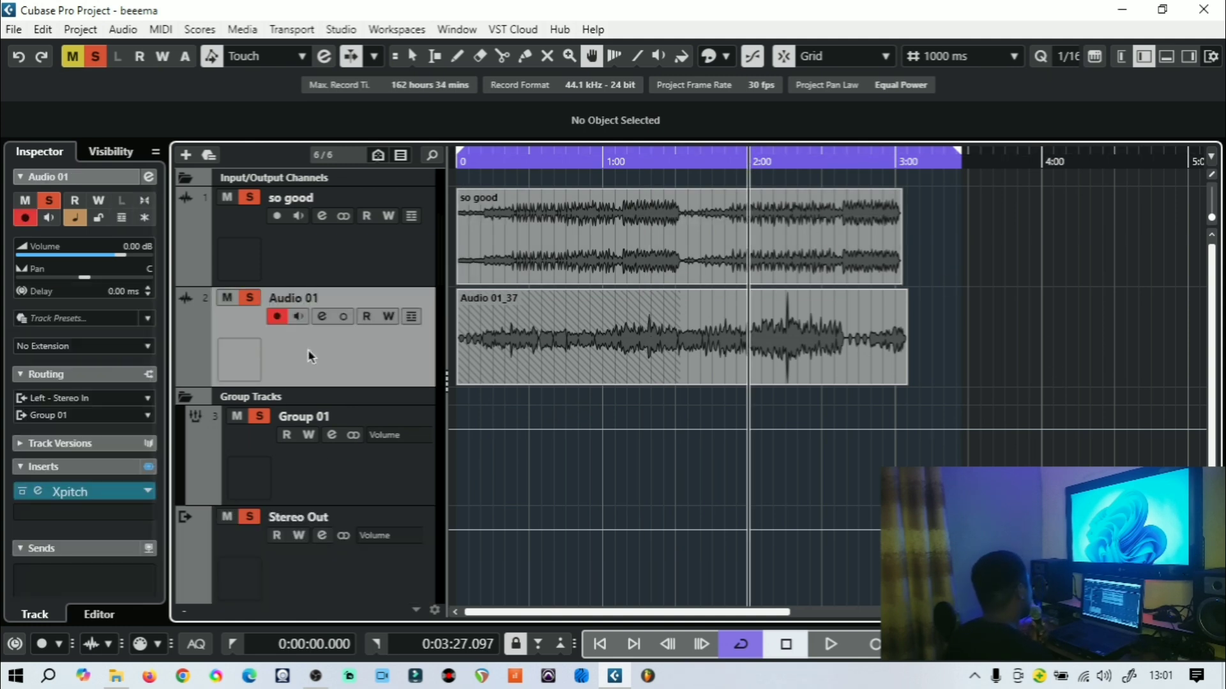
left_click(29, 491)
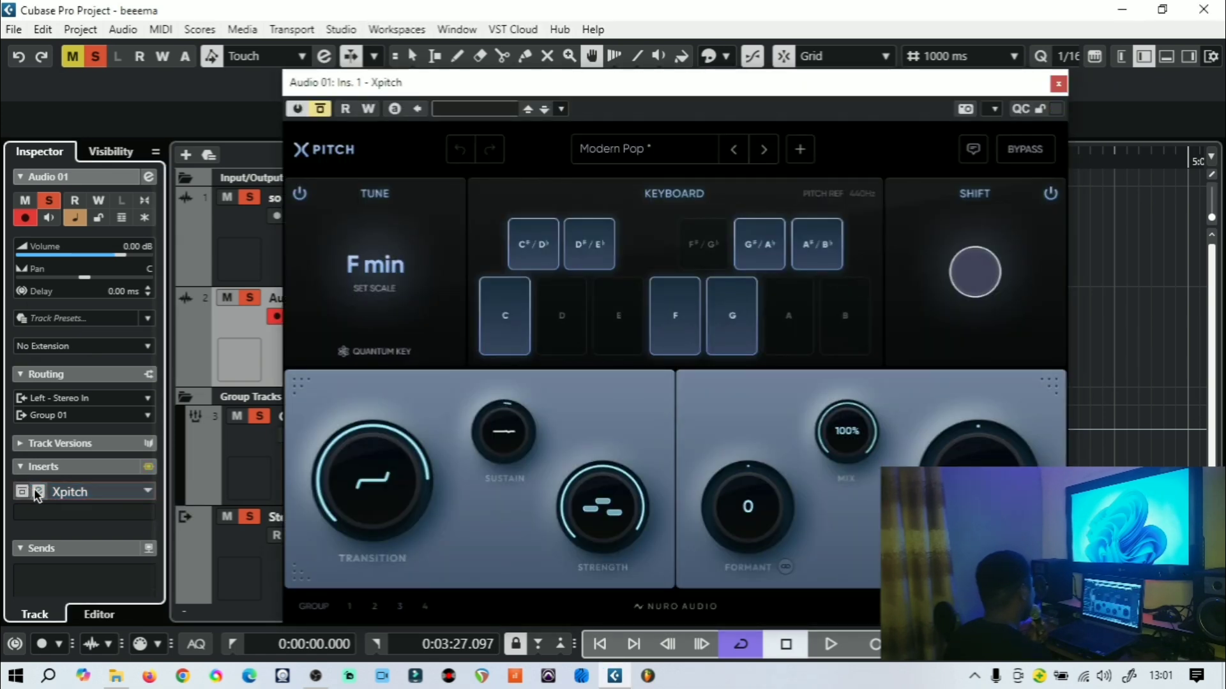
left_click(33, 489)
Bypass all inserts on Group 01 and audition the unprocessed vocal with the beat from about 2:00
left_click(377, 452)
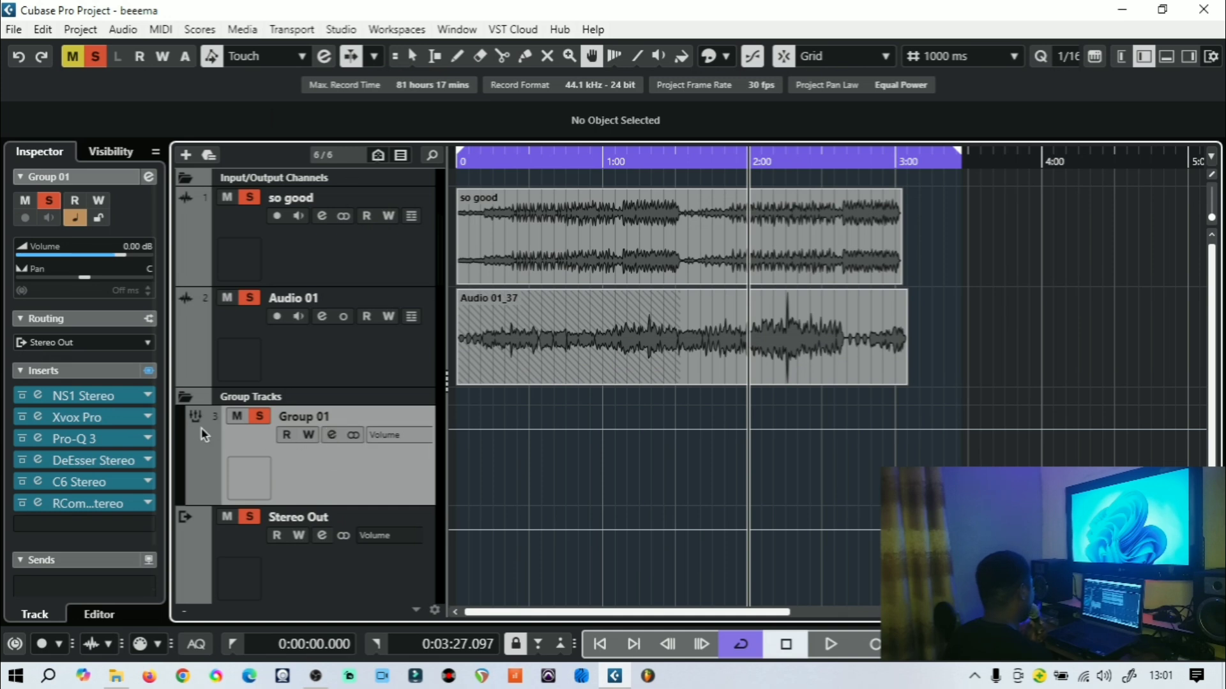
left_click(148, 370)
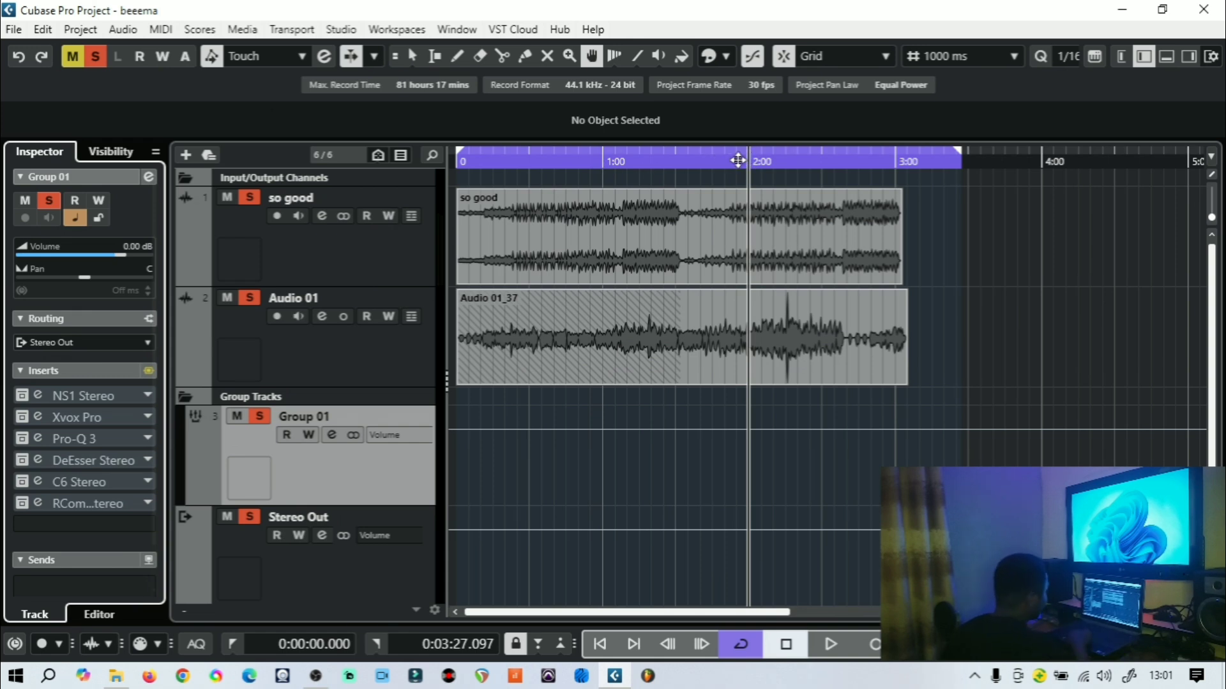
key("space")
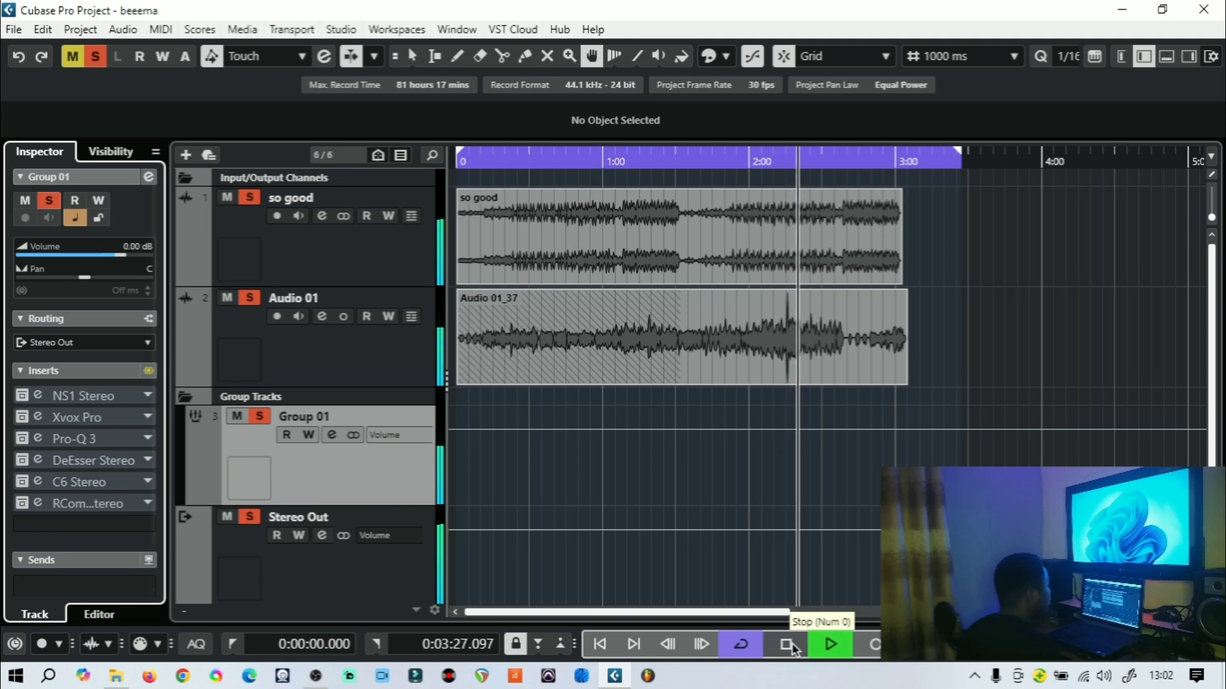
left_click(792, 647)
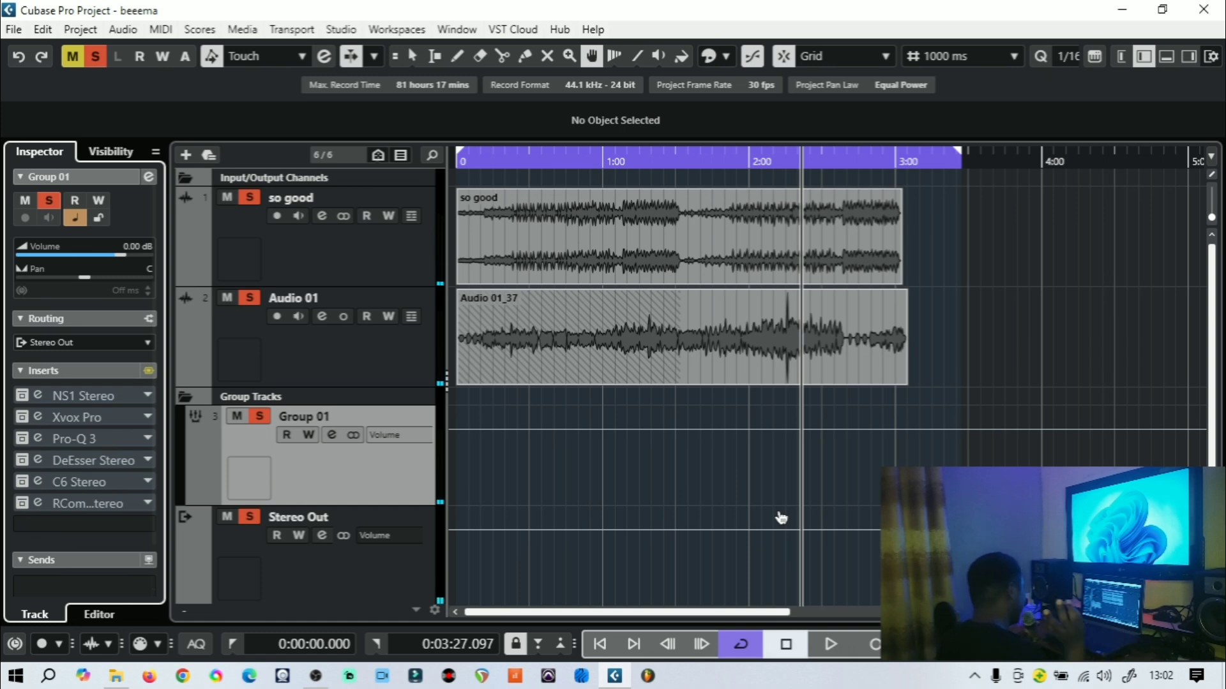
Reactivate the Group 01 inserts and Xpitch on Audio 01, and audition the processed mix from about 1:57
left_click(741, 158)
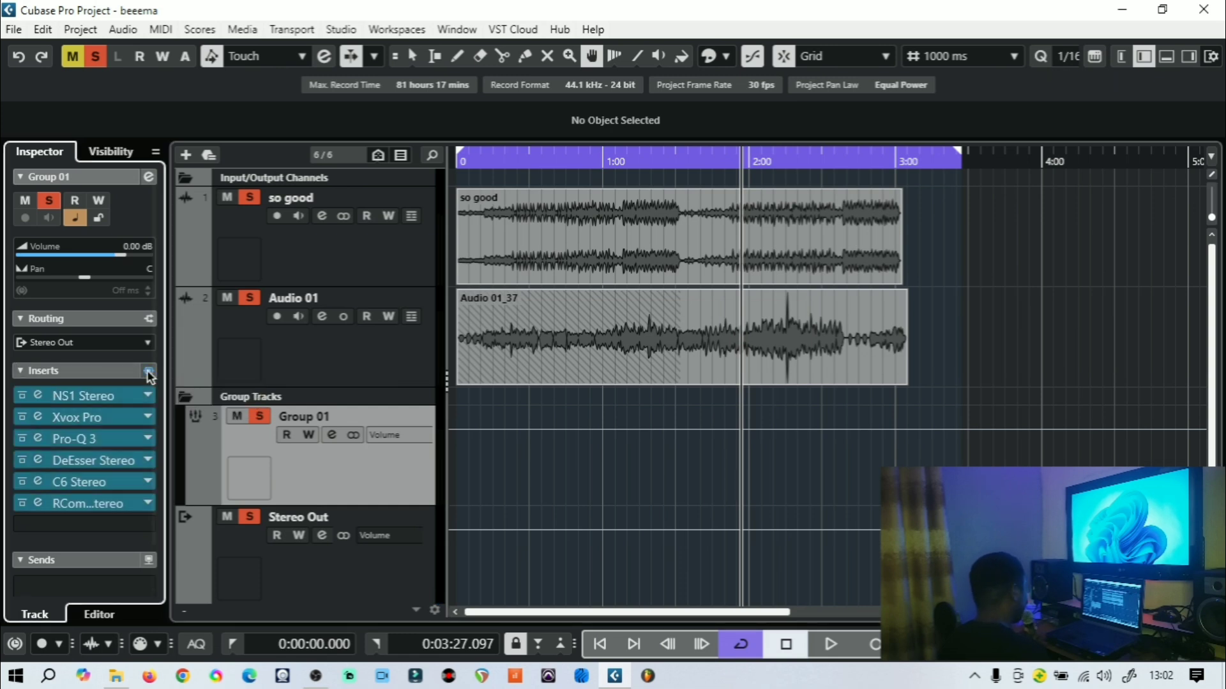
left_click(313, 380)
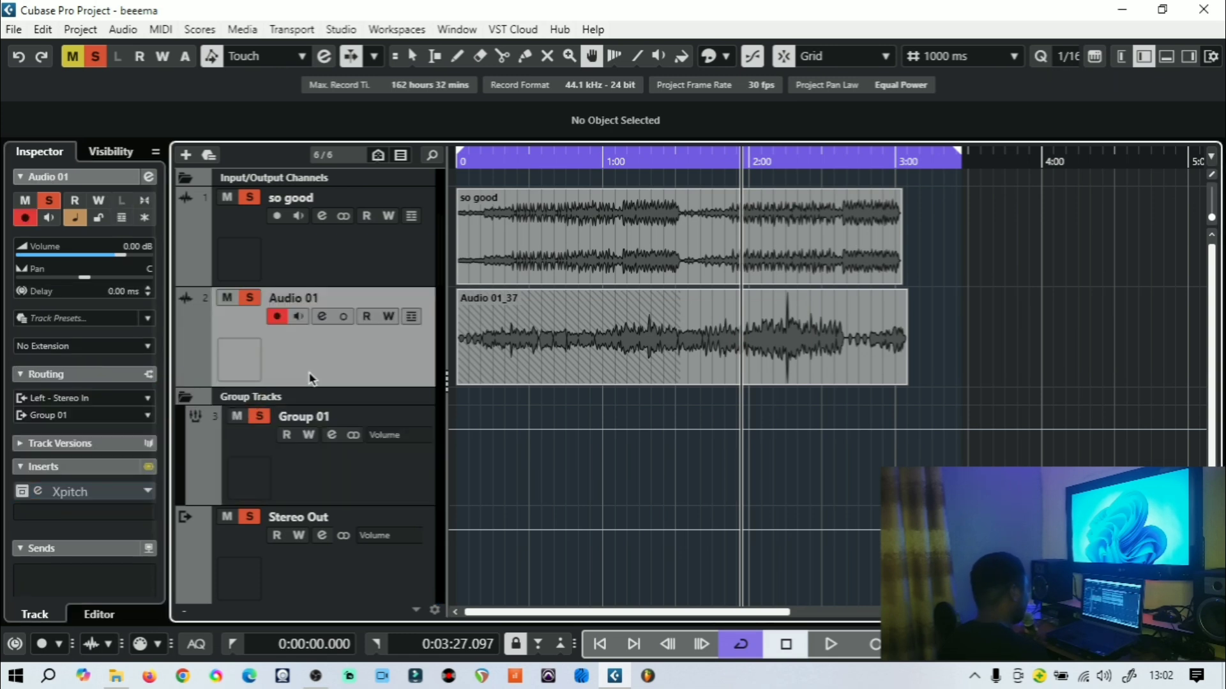
left_click(22, 492)
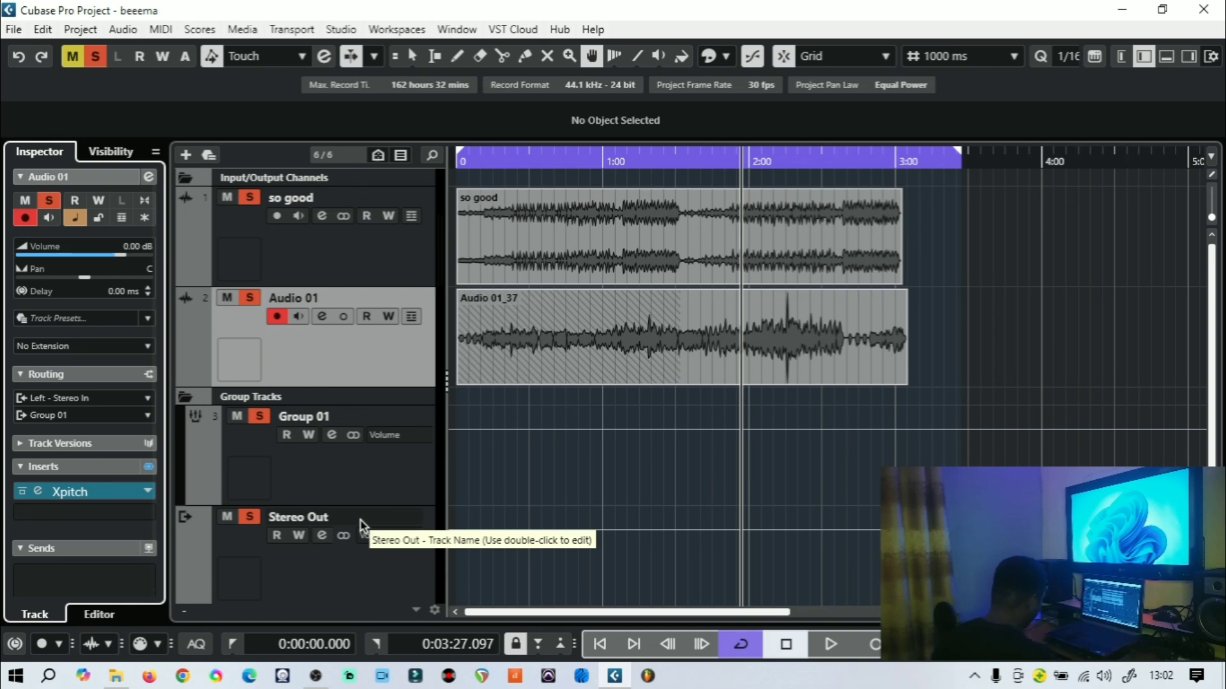
left_click(828, 645)
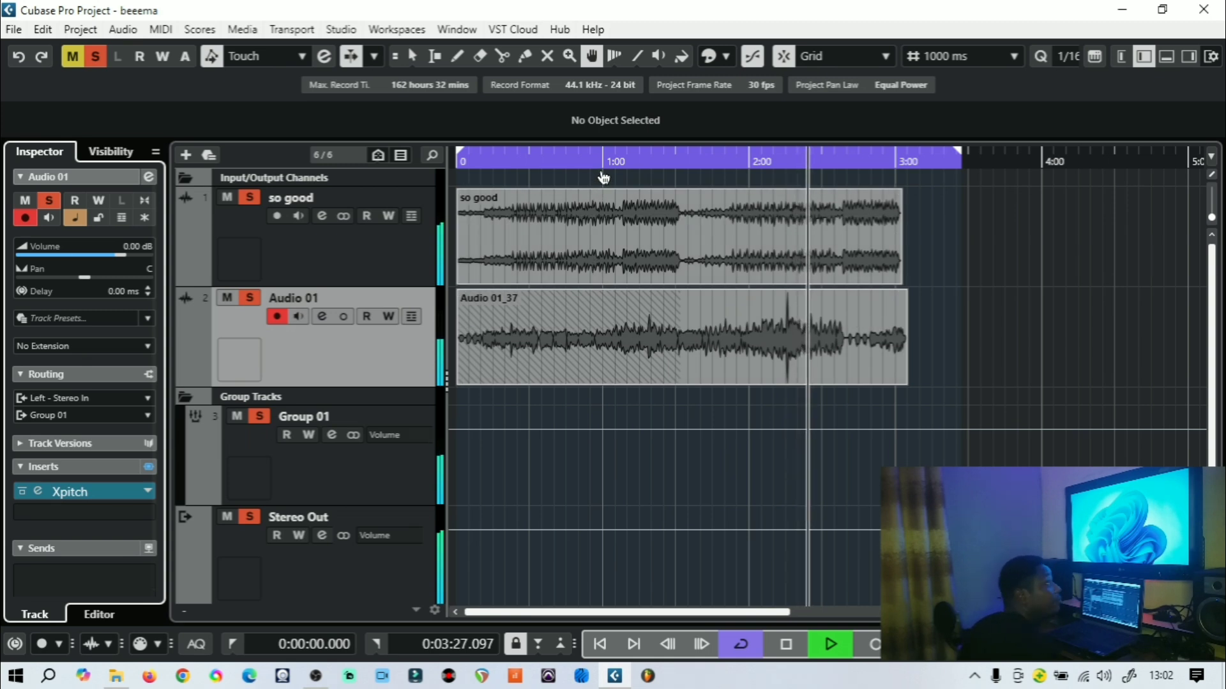
left_click(785, 645)
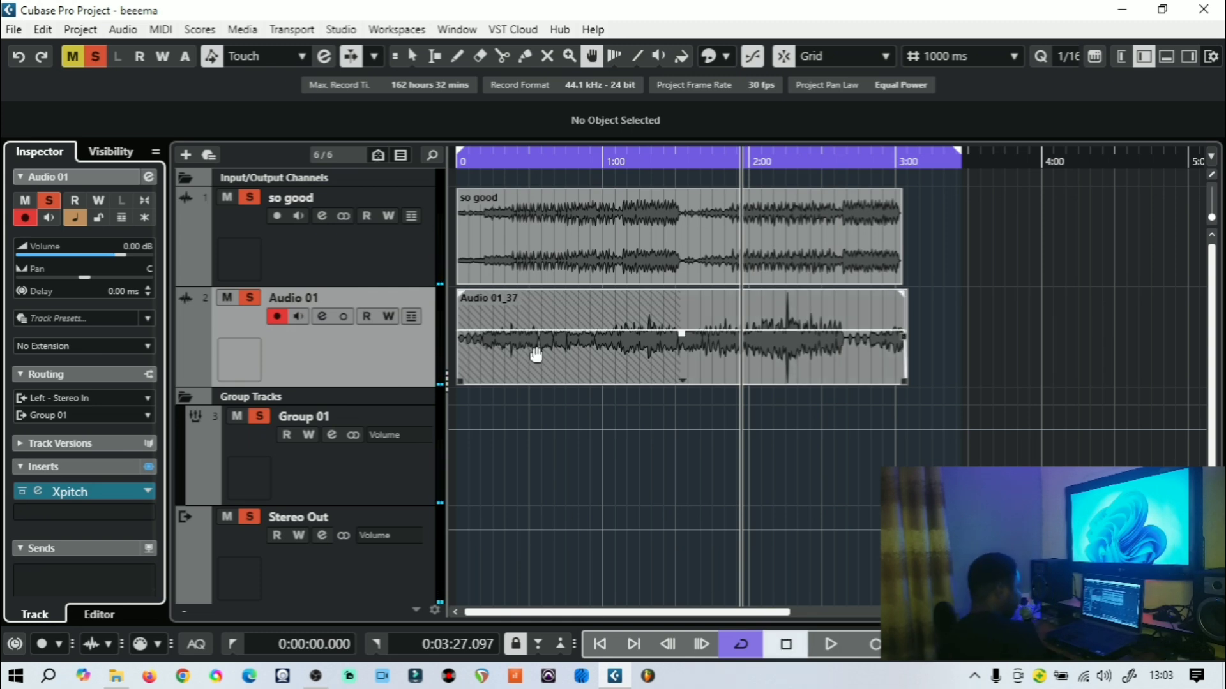
Select Group 01 to show its insert chain and move the playhead back to about 0:27
left_click(538, 155)
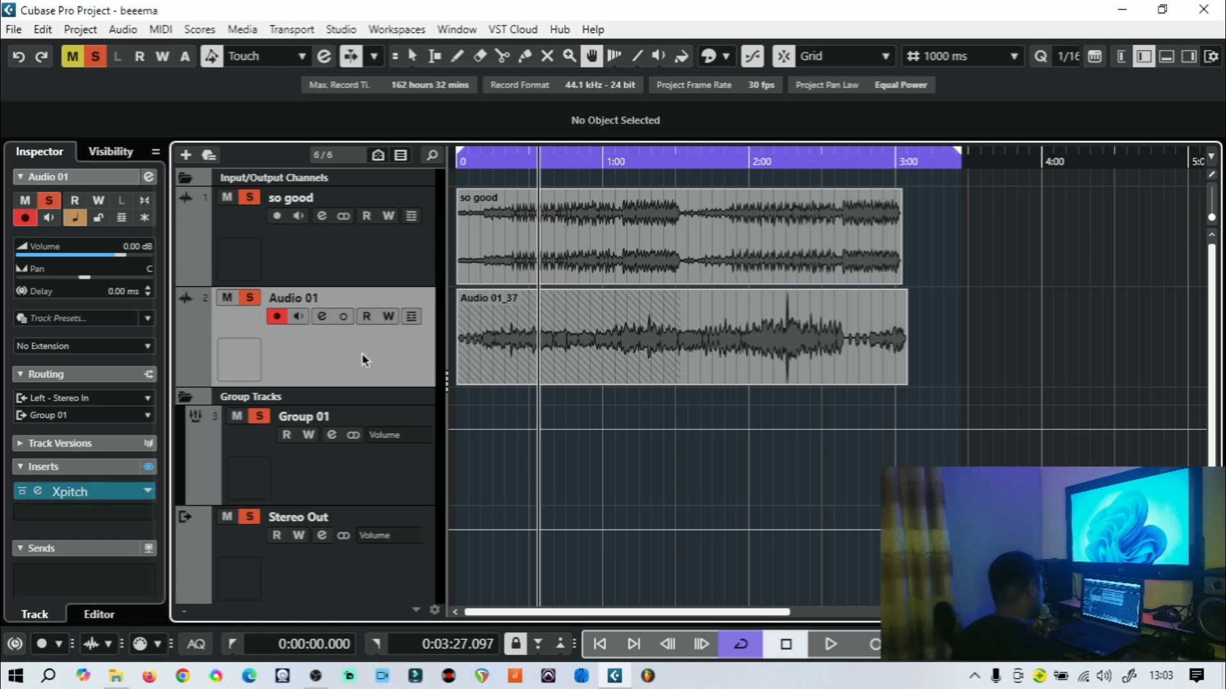
left_click(356, 486)
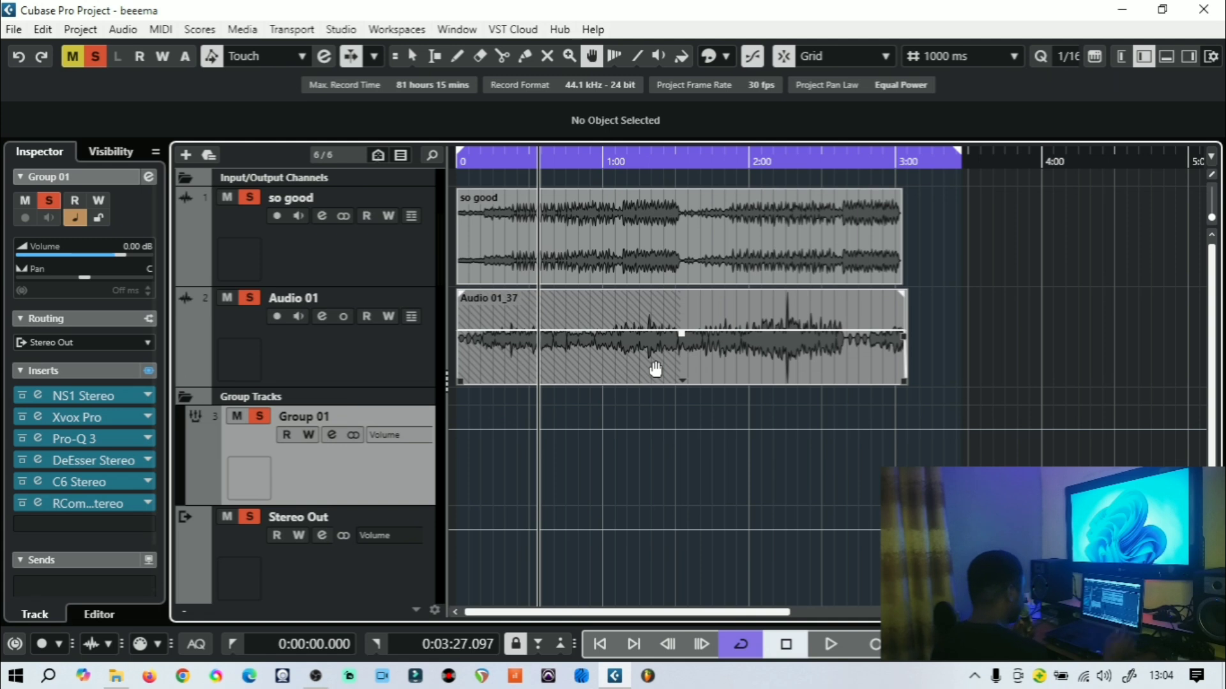
left_click(523, 163)
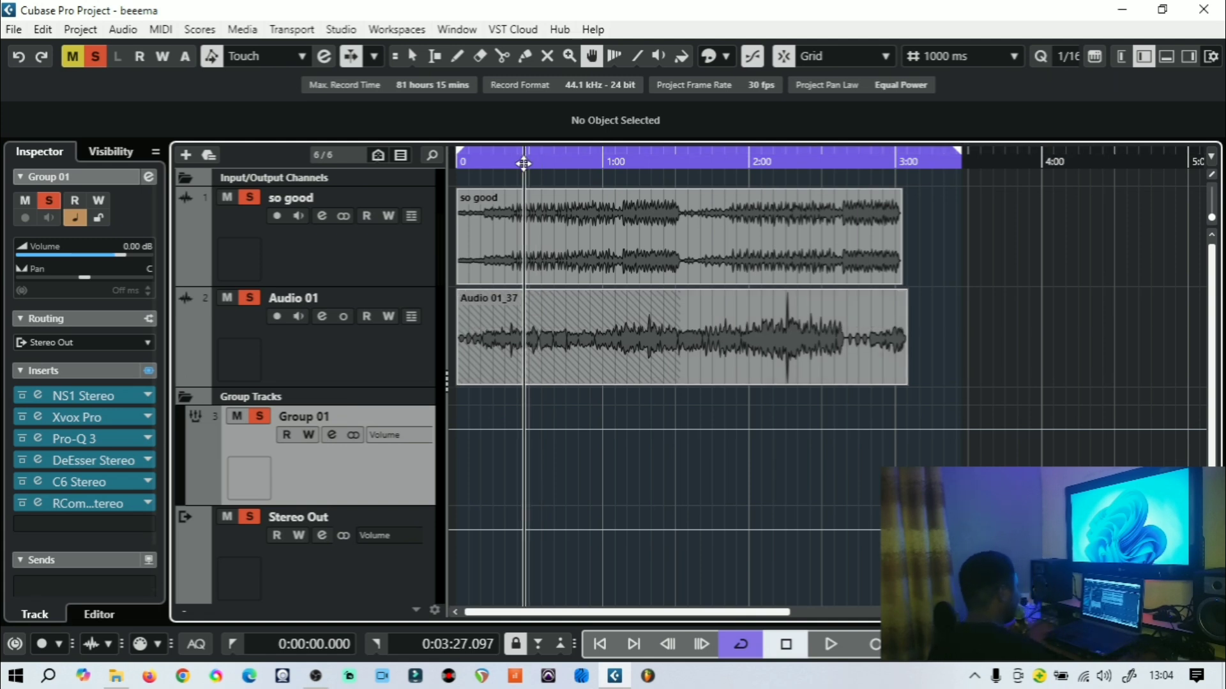